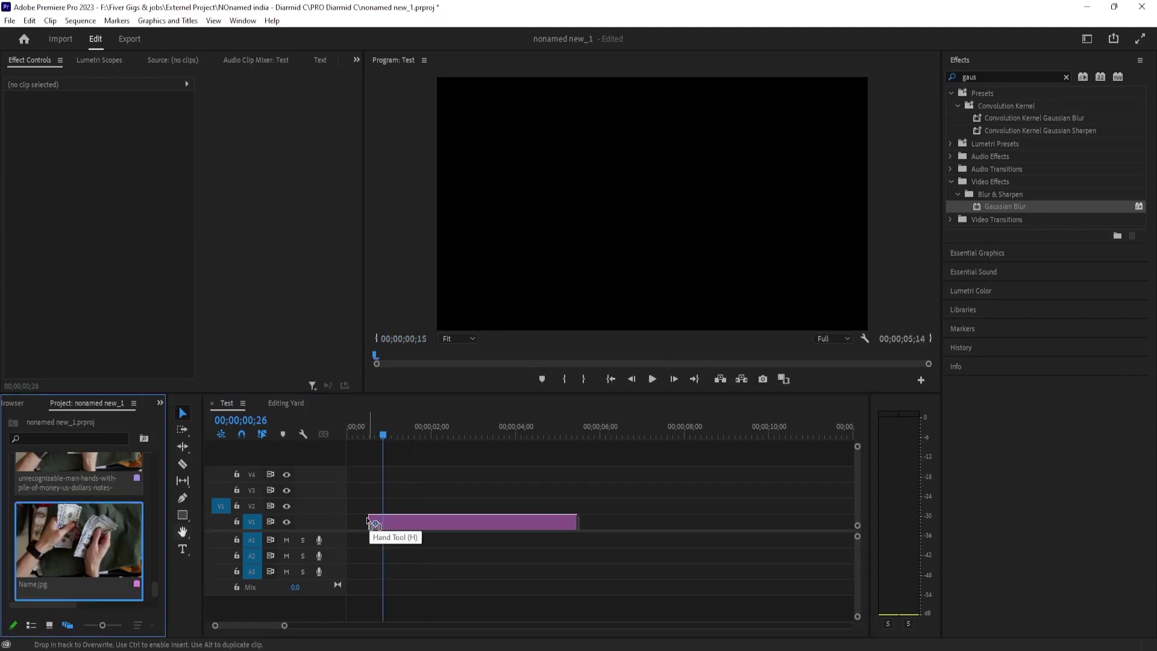
Move the Name.jpg clip to the sequence start, rewind the playhead, and begin a new text title.
drag(411, 452, 401, 452)
click(447, 520)
drag(437, 532, 415, 527)
drag(397, 435, 355, 437)
key(t)
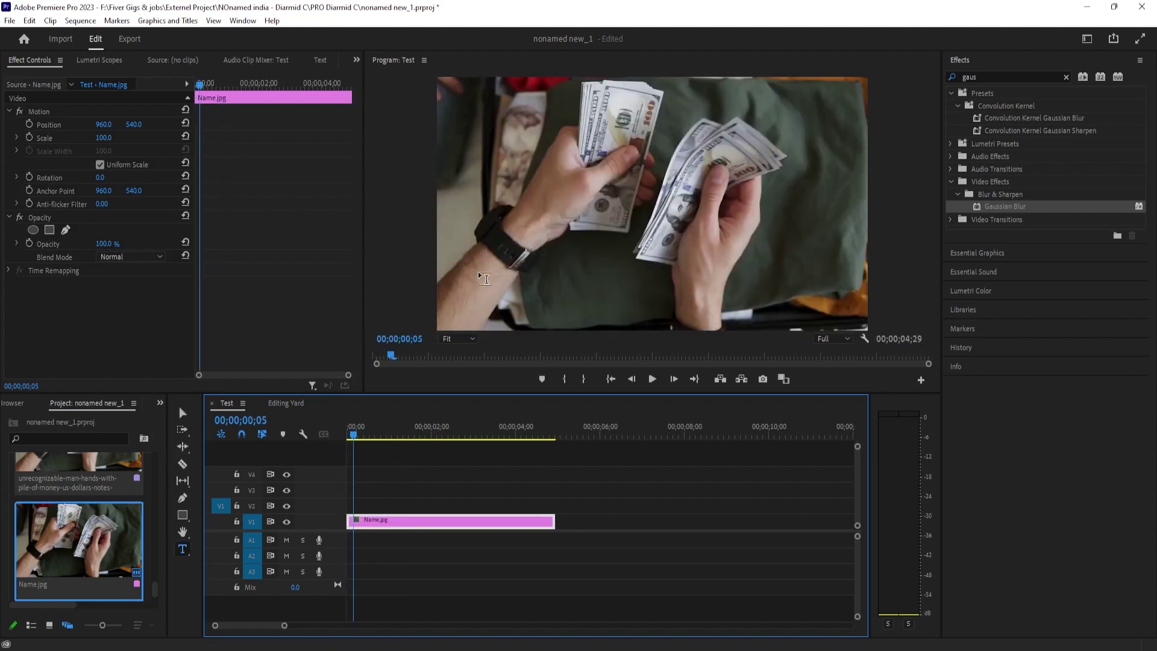
click(481, 273)
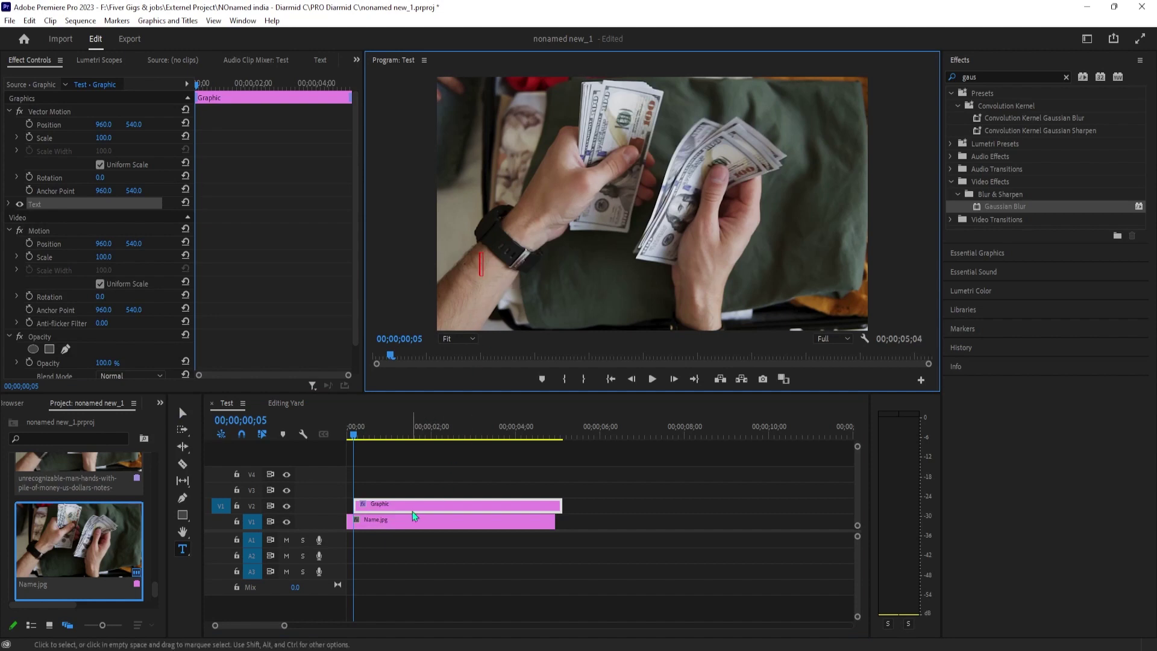
Shorten the title clip and type the name with 'FINANCIAL ADVISOR' on a second line.
drag(547, 506, 443, 506)
click(369, 436)
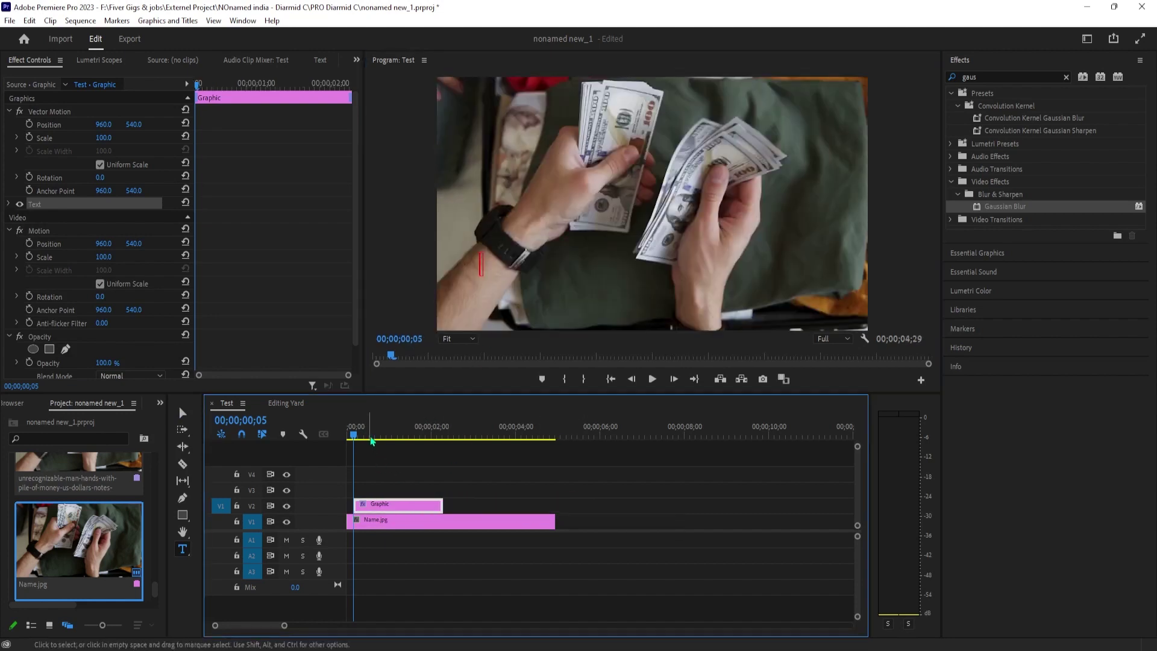
click(482, 262)
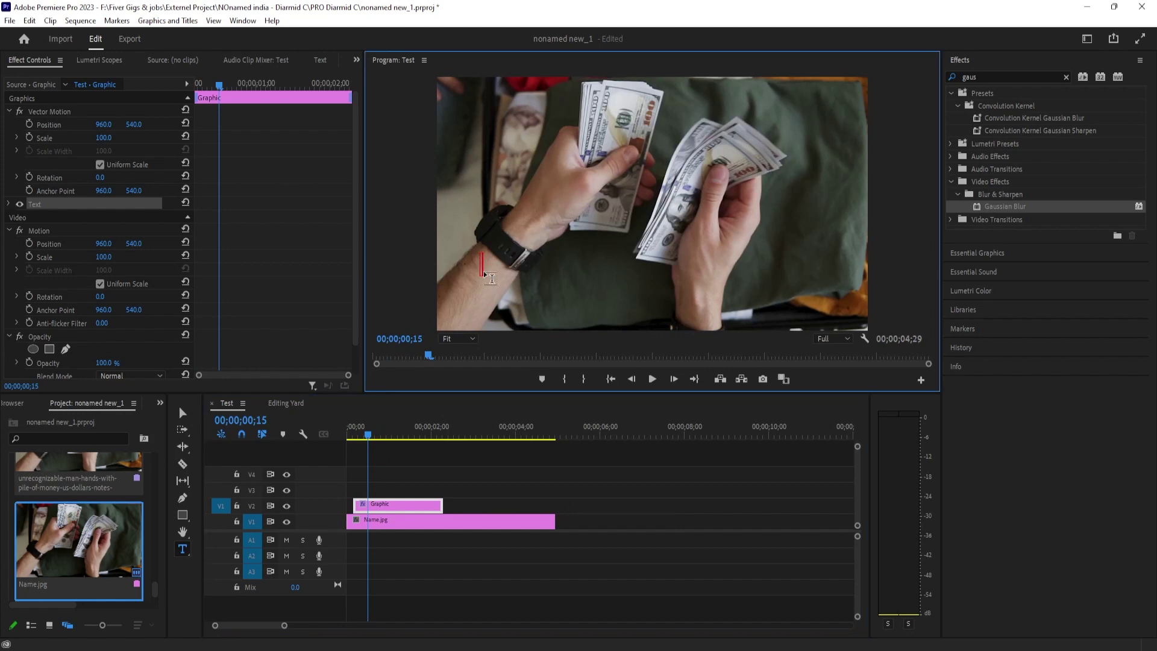
key(Return)
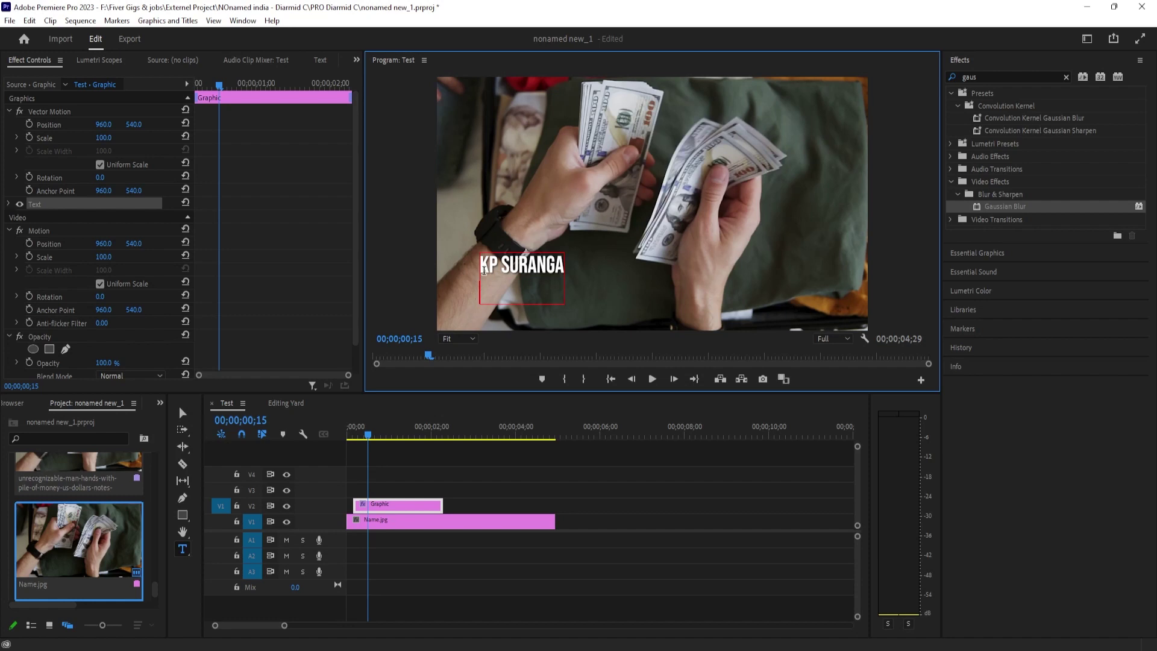
text(FINANCIA)
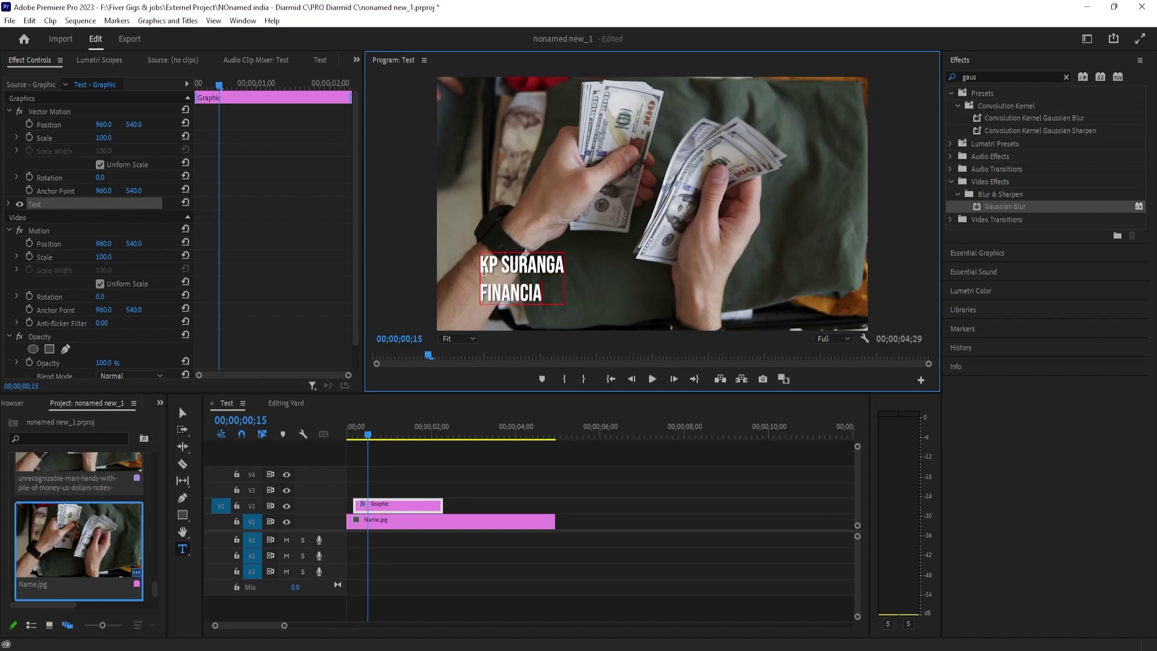
text(L AD)
key(BackSpace)
text(ADVISOR)
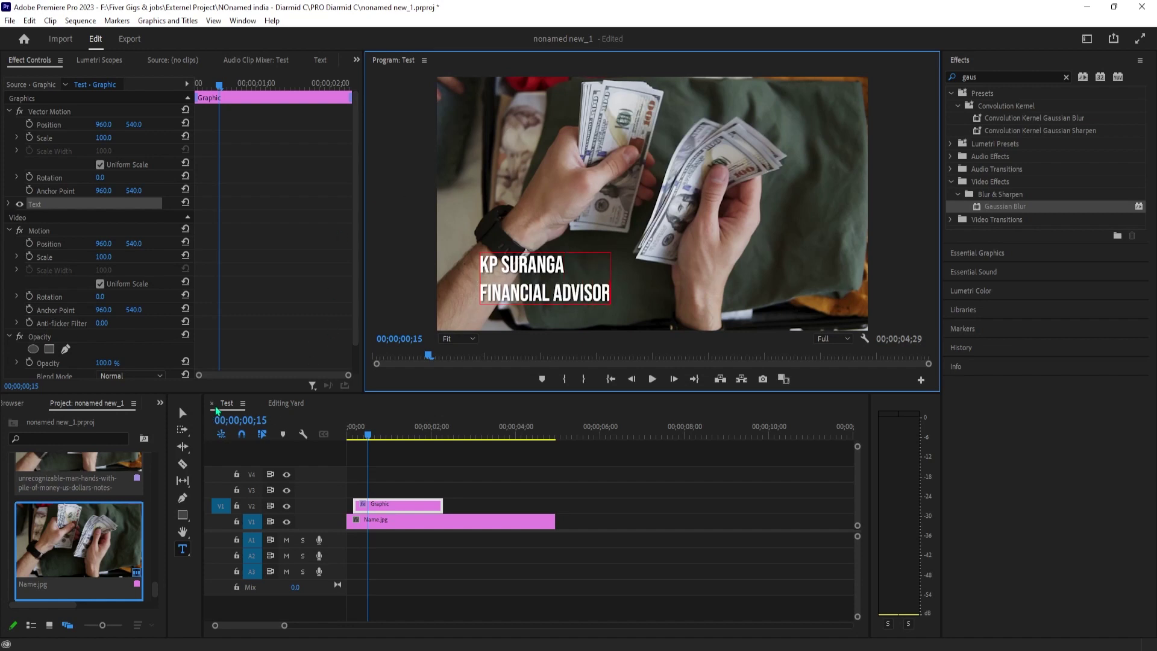
click(182, 412)
Move the title lower-left and enlarge the name line to font size 203.
mouse_move(533, 287)
mouse_down()
mouse_move(482, 290)
mouse_move(513, 295)
mouse_up()
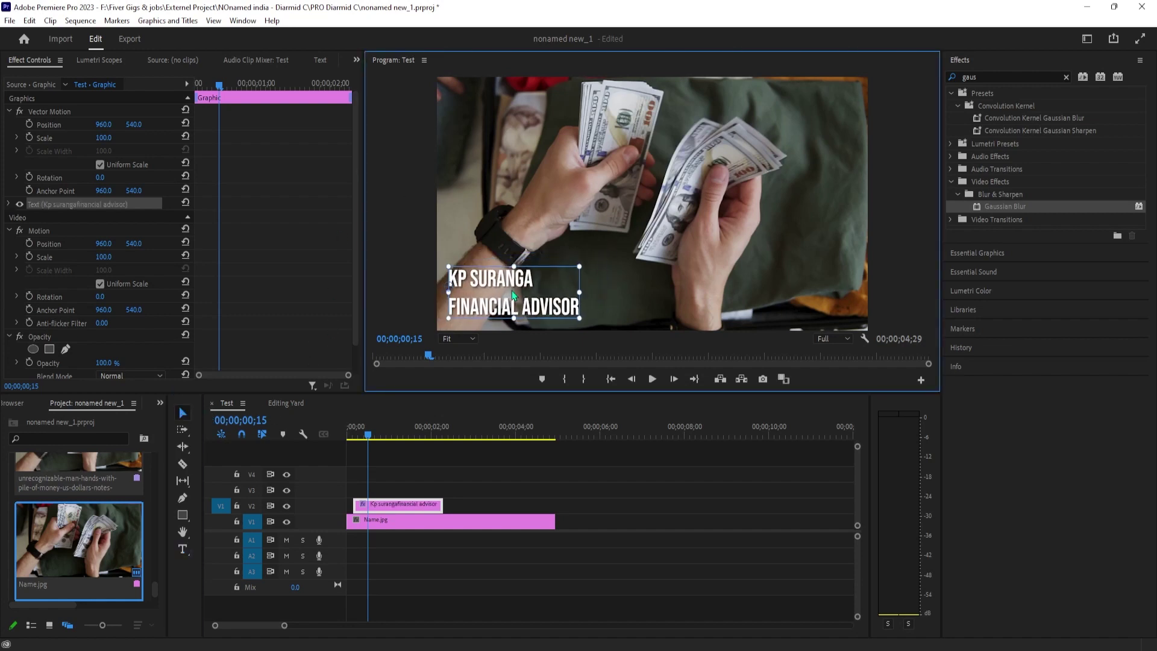
click(8, 204)
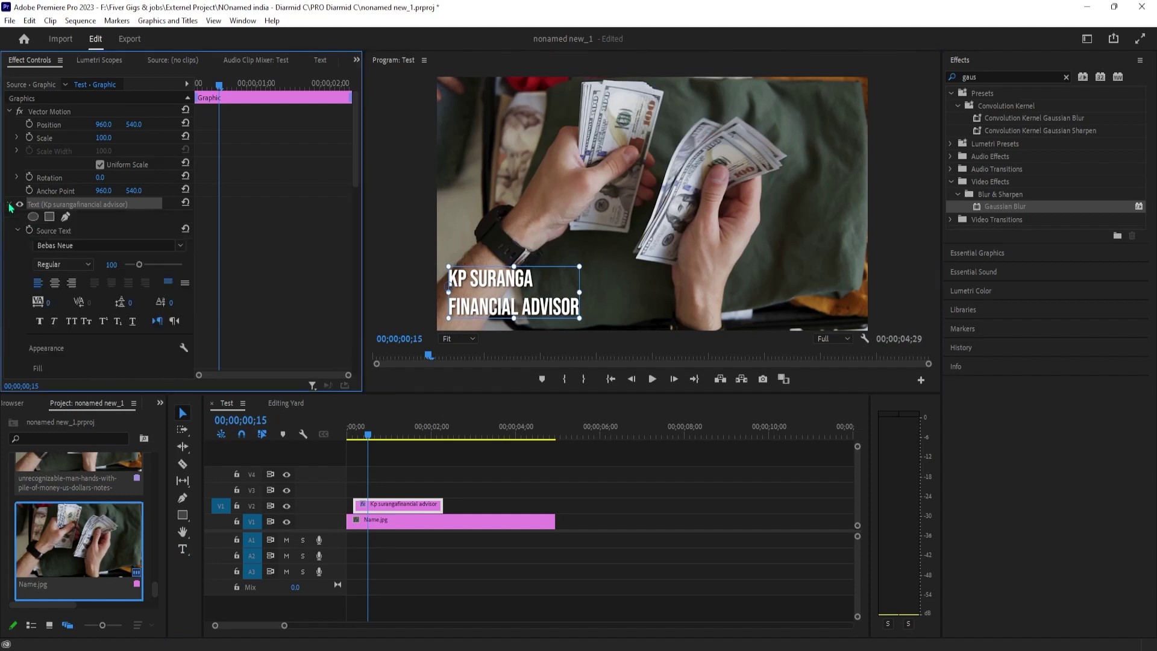
double_click(500, 286)
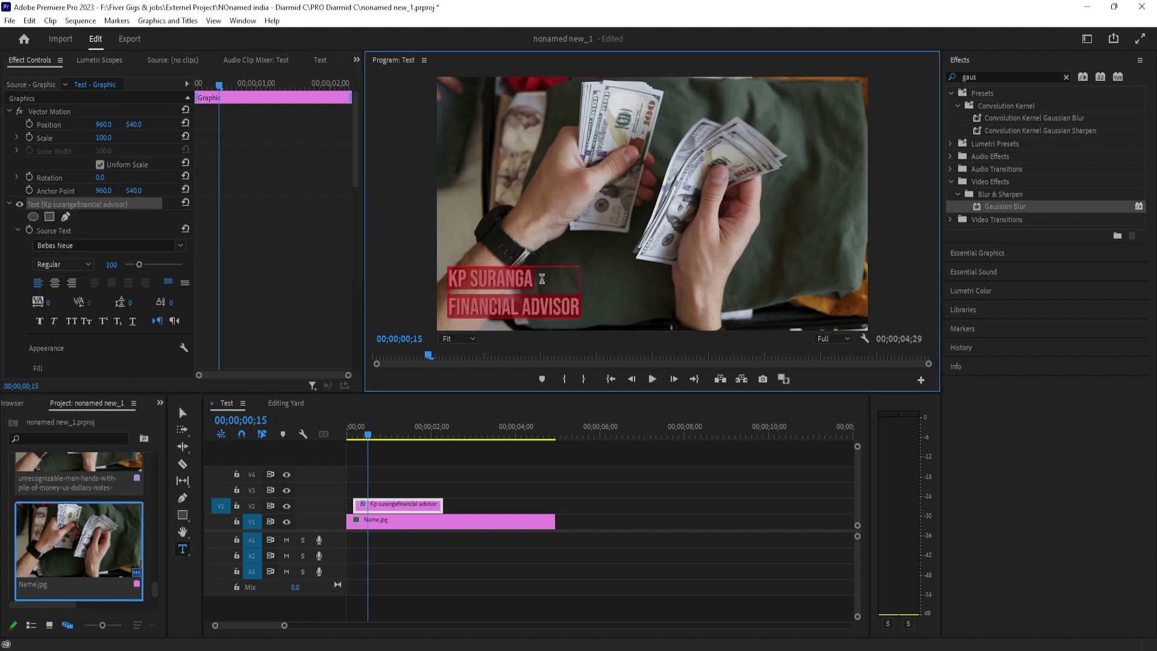
double_click(504, 279)
drag(458, 276, 448, 277)
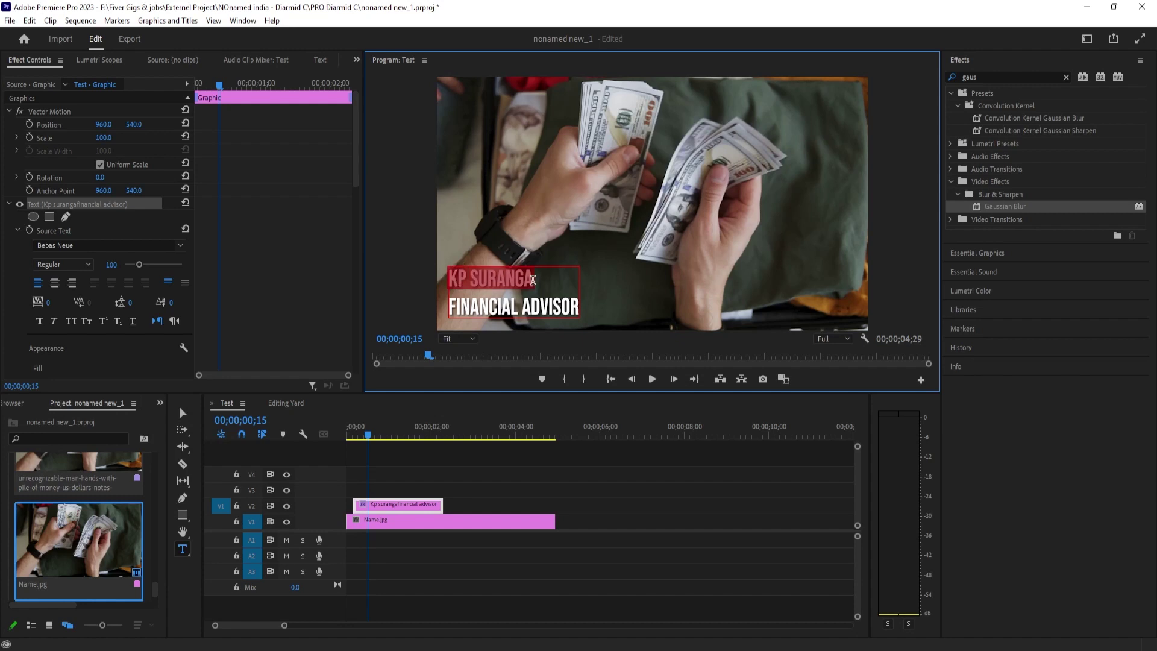
drag(139, 264, 156, 275)
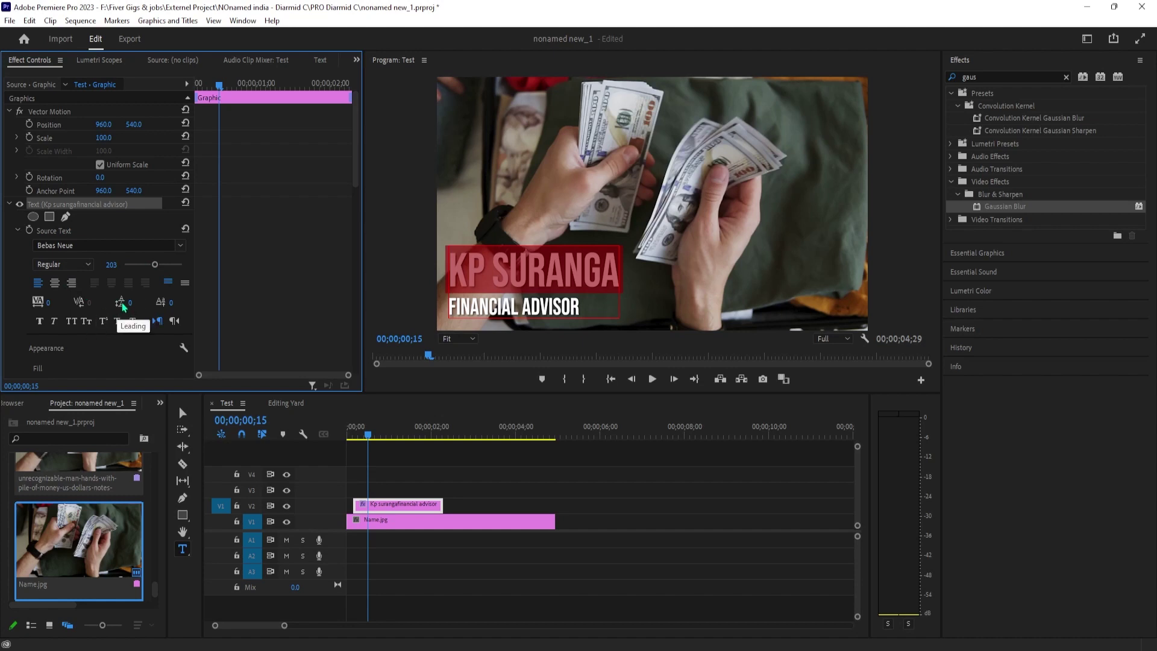
Tighten the title's line spacing to a leading of -18.
click(130, 301)
click(138, 314)
drag(130, 302, 120, 302)
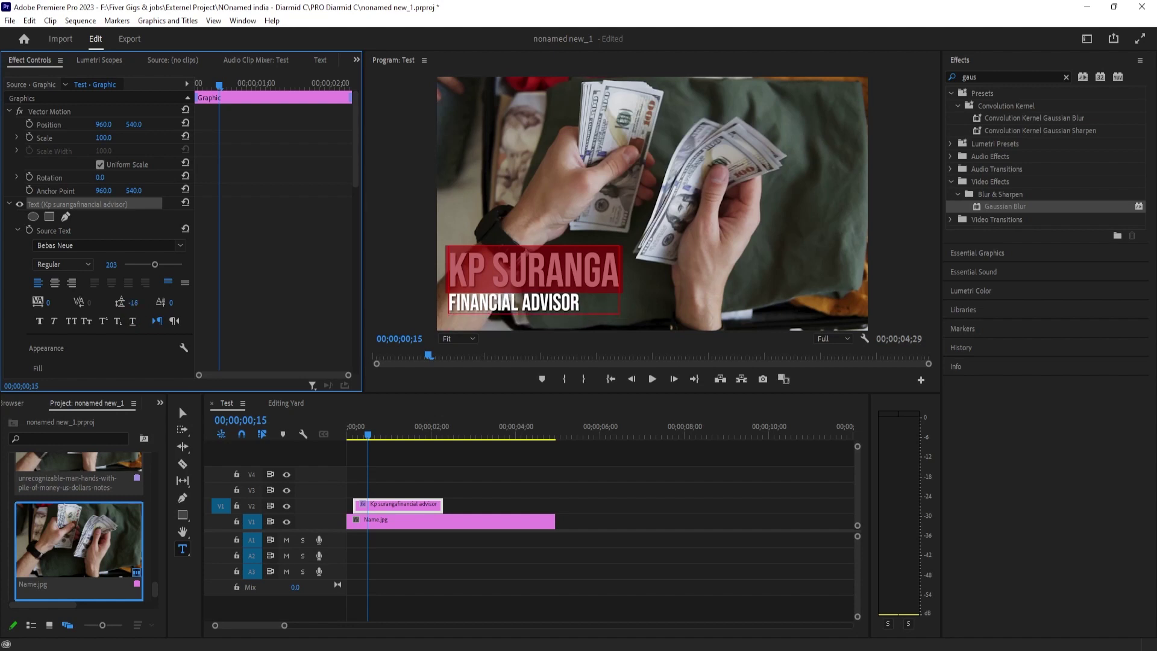
click(182, 414)
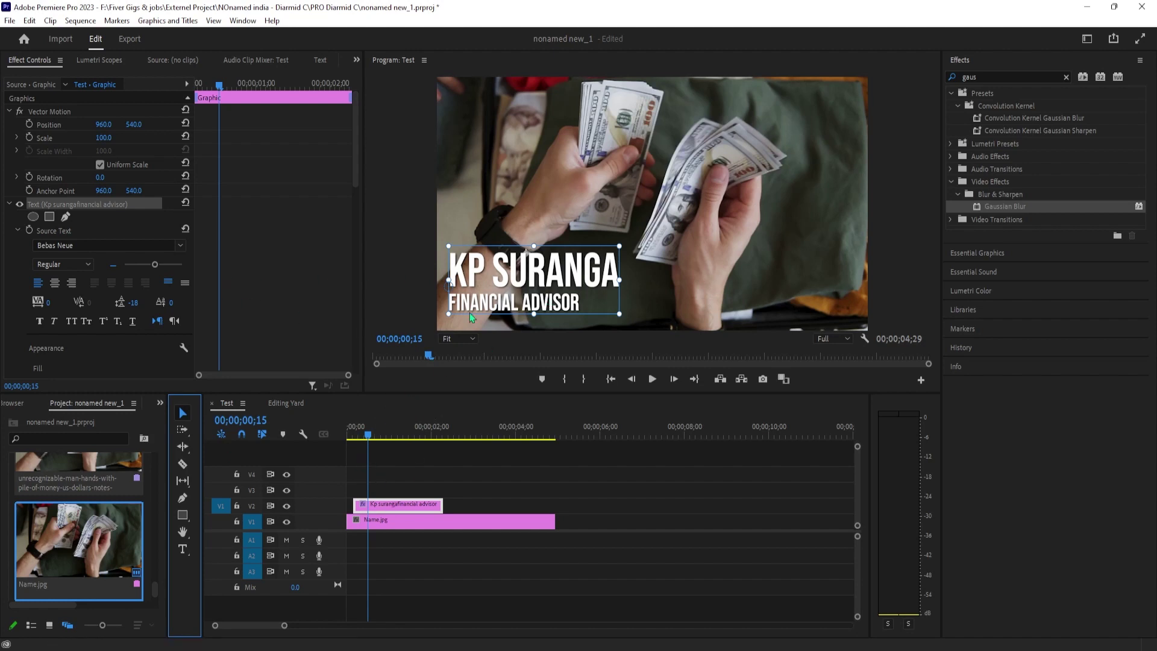
double_click(507, 275)
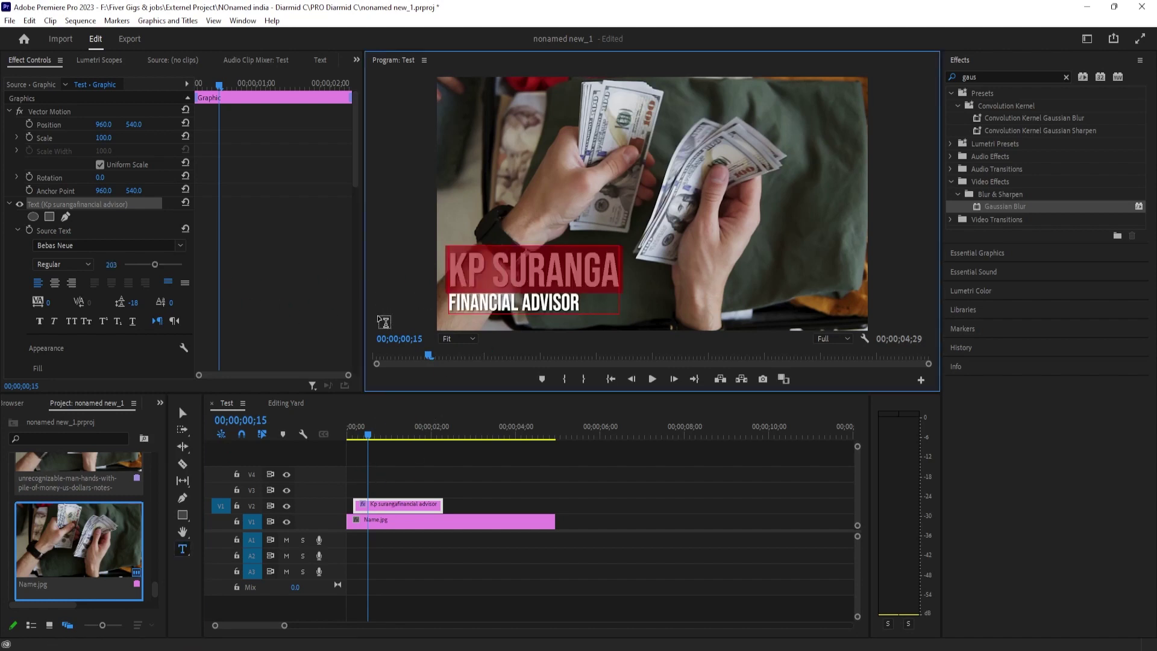
Select the whole title object and reveal its text Appearance settings in Effect Controls.
click(377, 509)
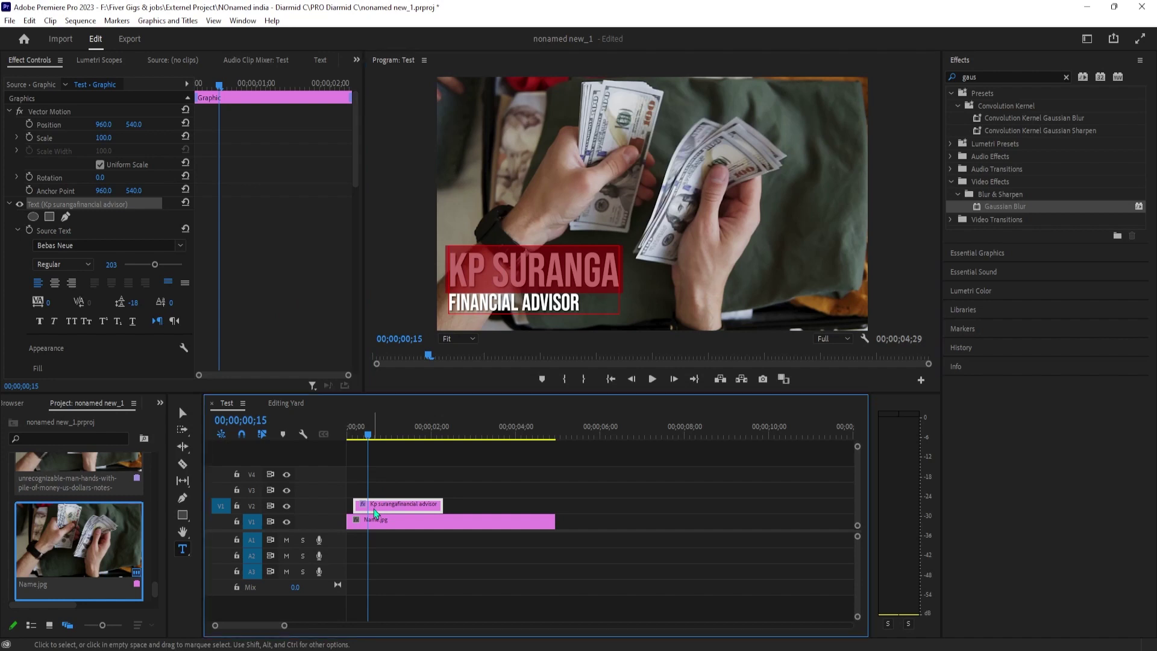
click(183, 417)
click(10, 205)
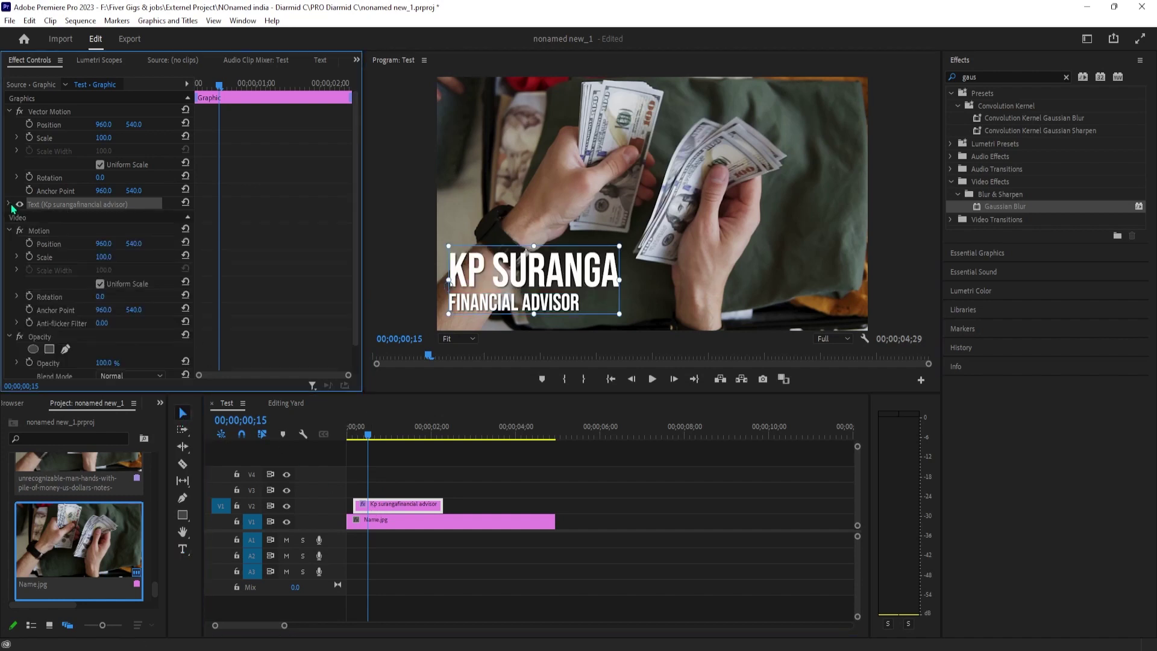
scroll(100, 327, down, 2)
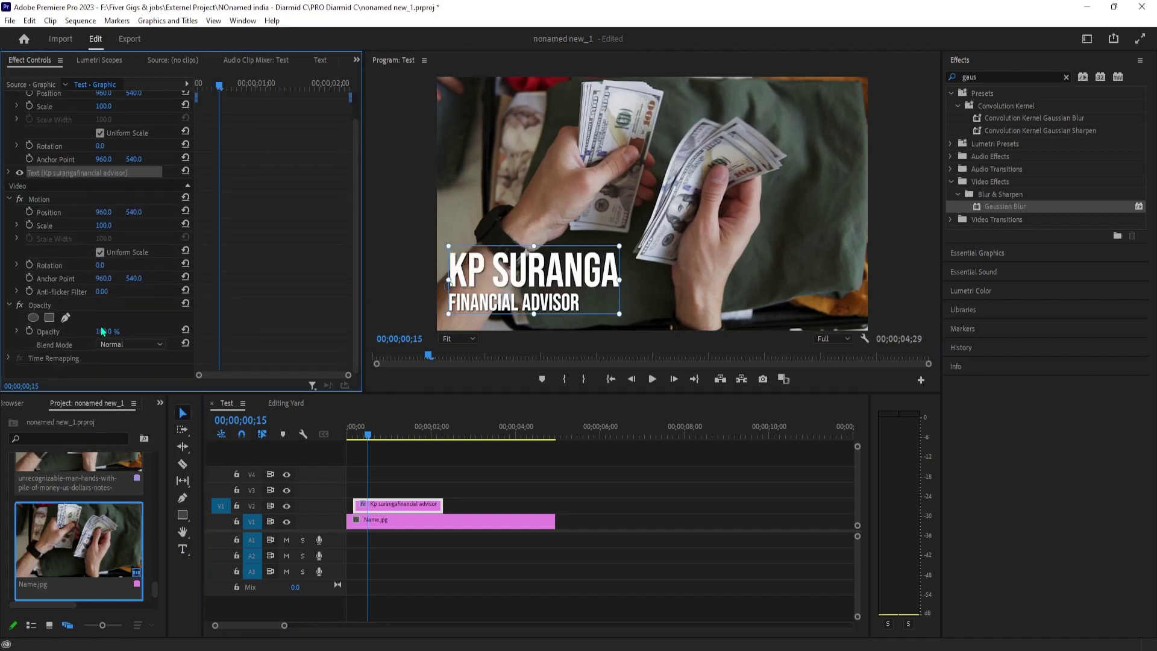
click(9, 185)
scroll(100, 335, down, 6)
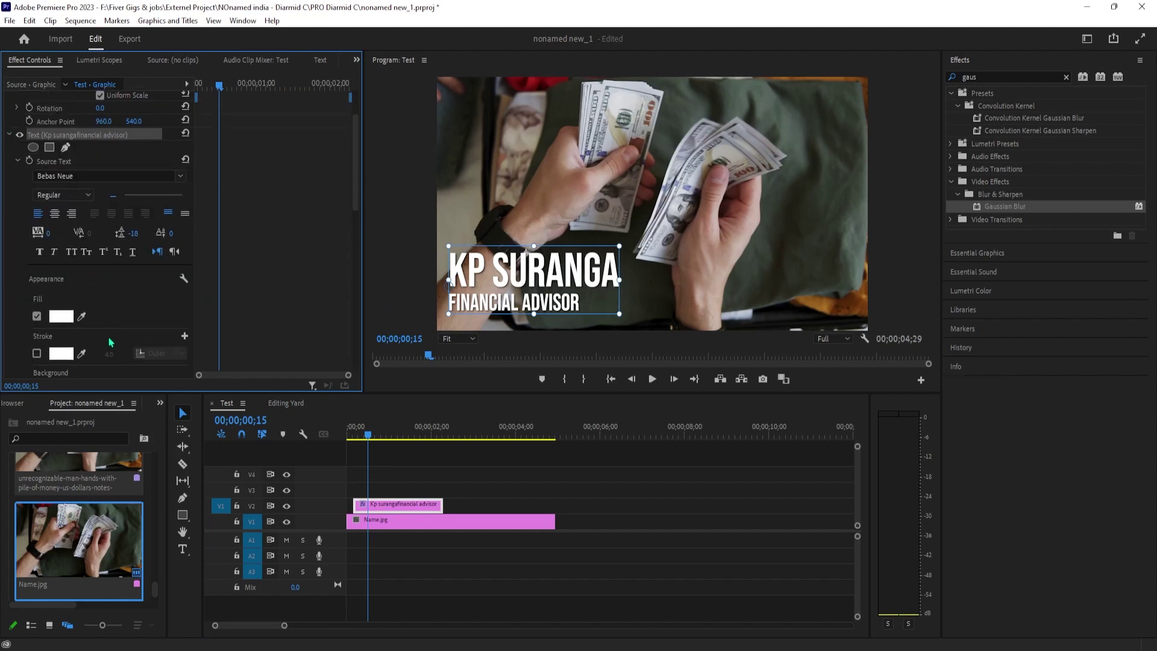
Enable a pure red FF0000 background at 100% opacity with background size 17.0.
click(37, 314)
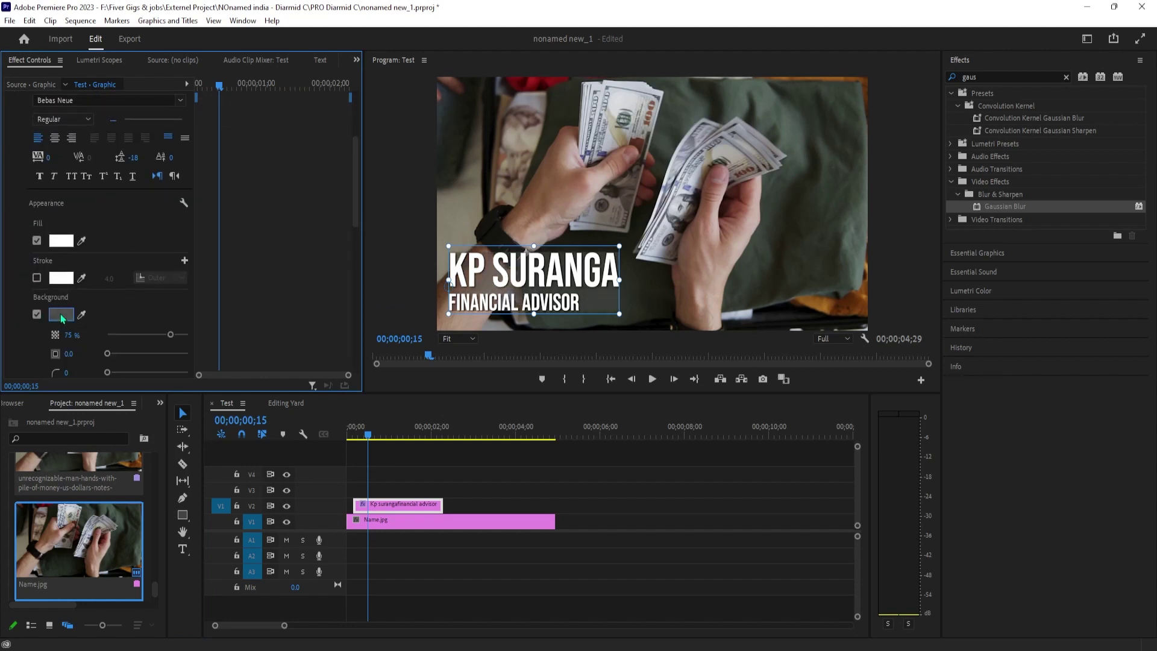
click(61, 314)
click(555, 383)
drag(555, 383, 586, 410)
click(685, 245)
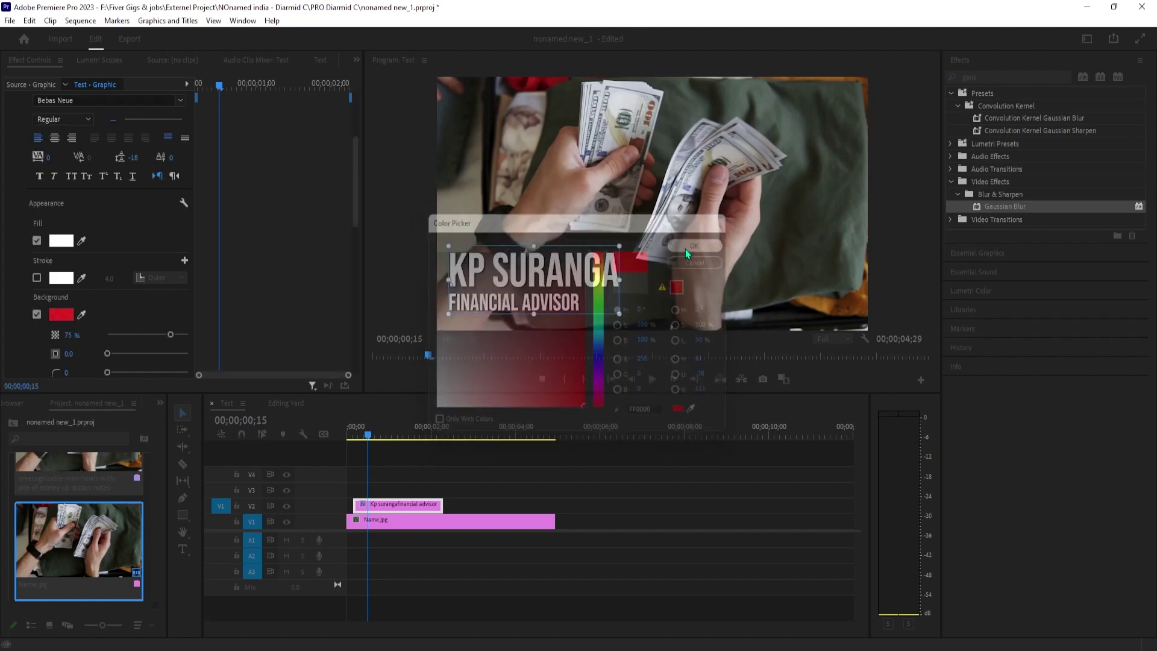
drag(107, 355, 199, 343)
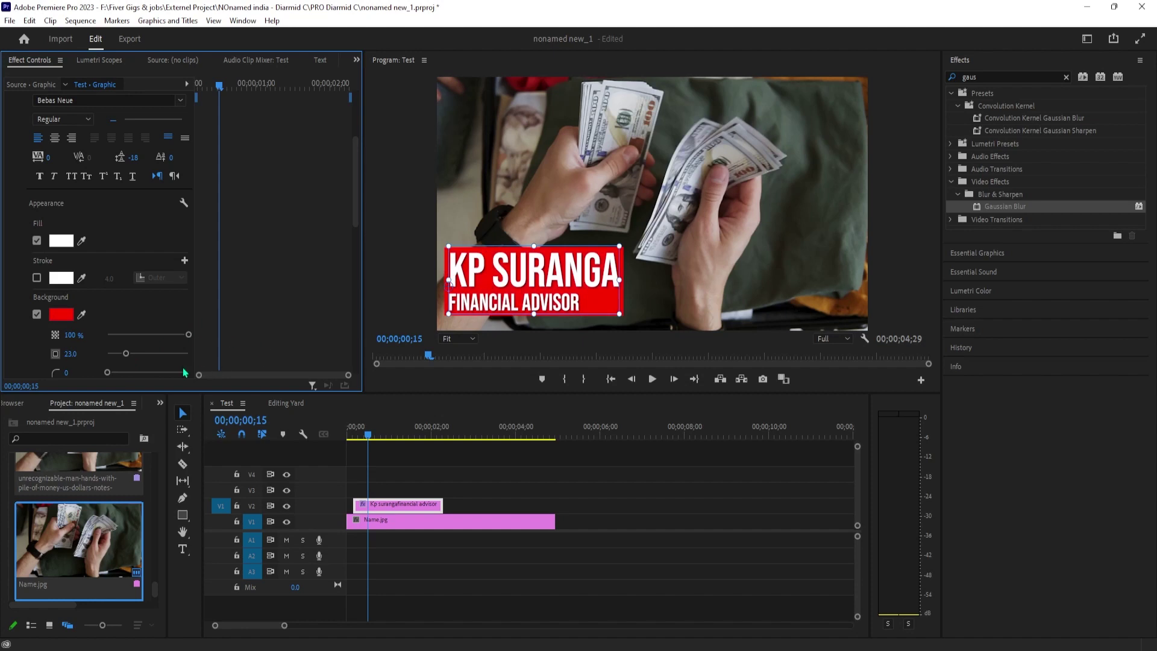
scroll(128, 358, down, 1)
drag(127, 342, 122, 348)
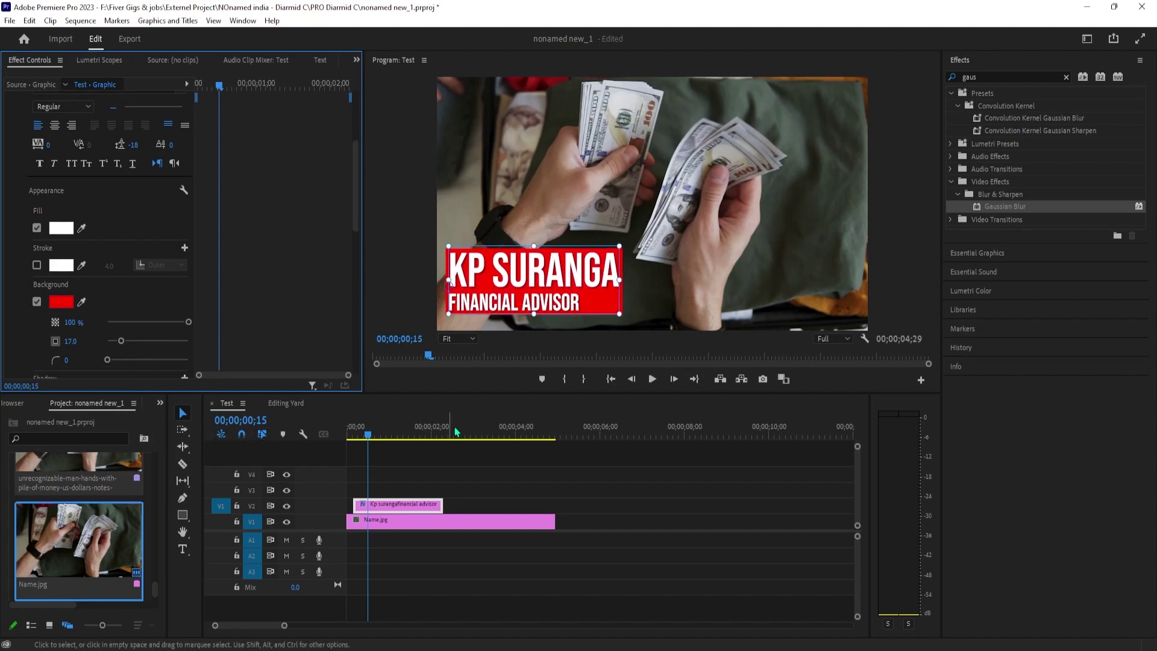
Nudge the title slightly left and shrink the name line to font size 177.
click(488, 301)
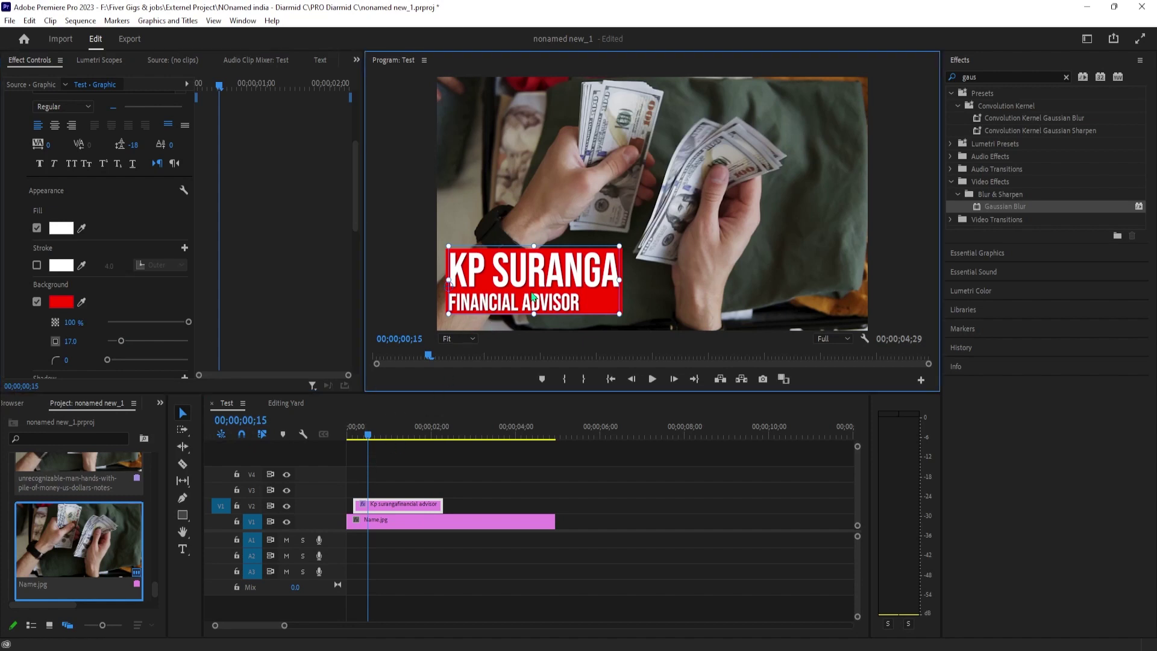
mouse_move(532, 295)
mouse_down()
mouse_move(472, 290)
mouse_move(538, 285)
mouse_up()
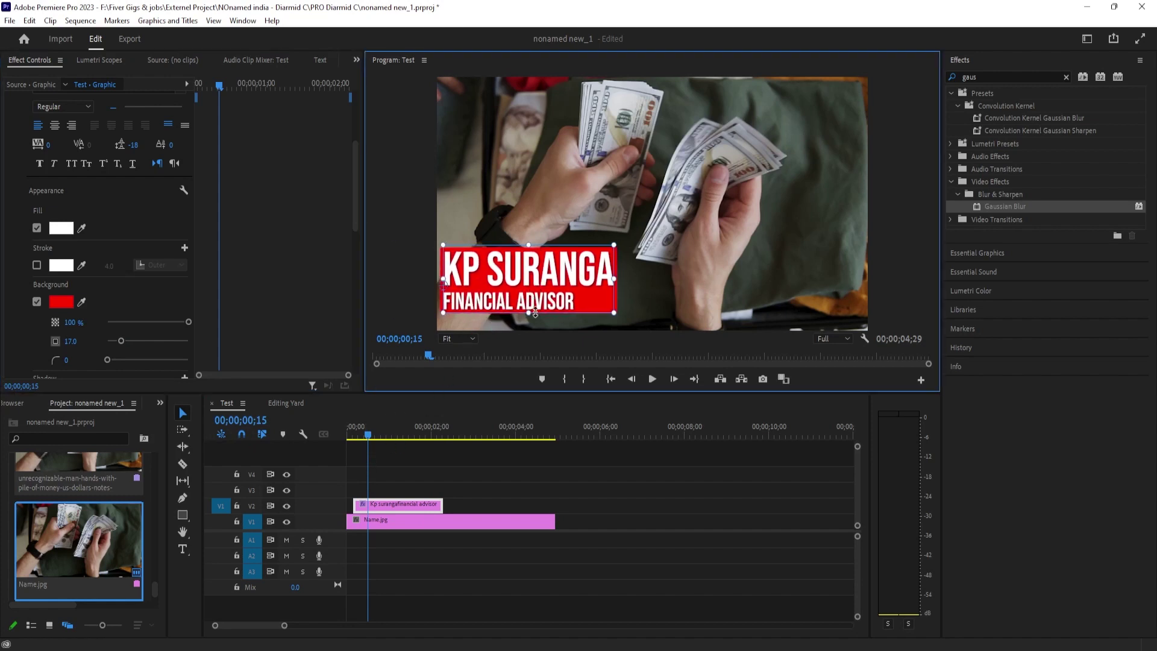
double_click(590, 268)
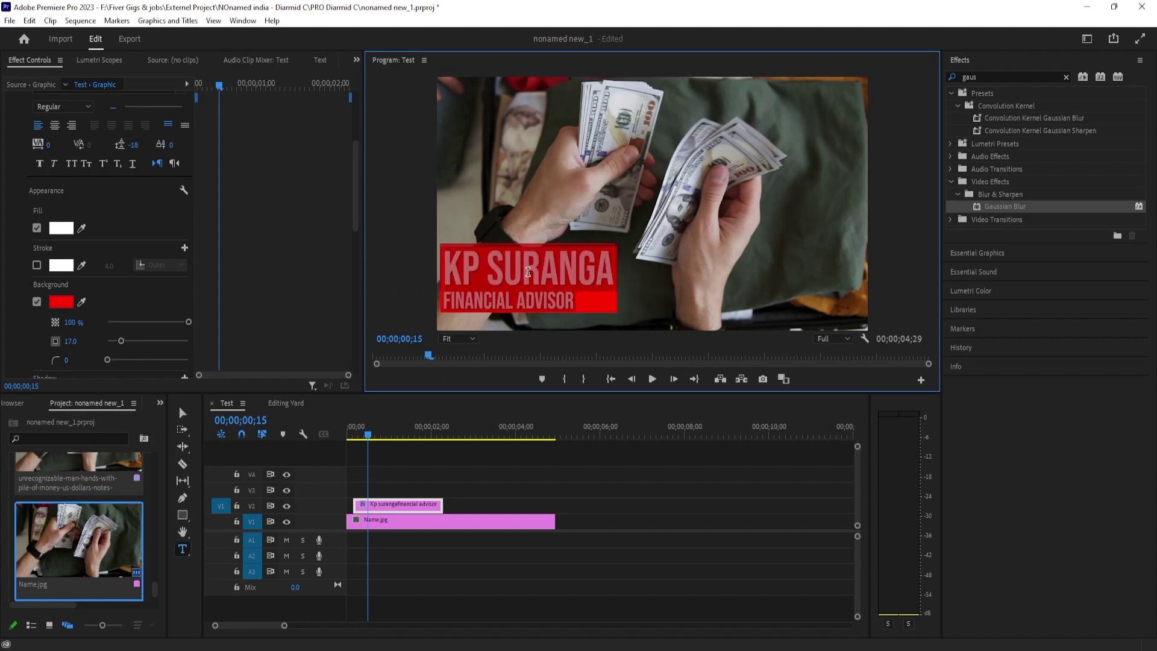
drag(599, 276, 446, 271)
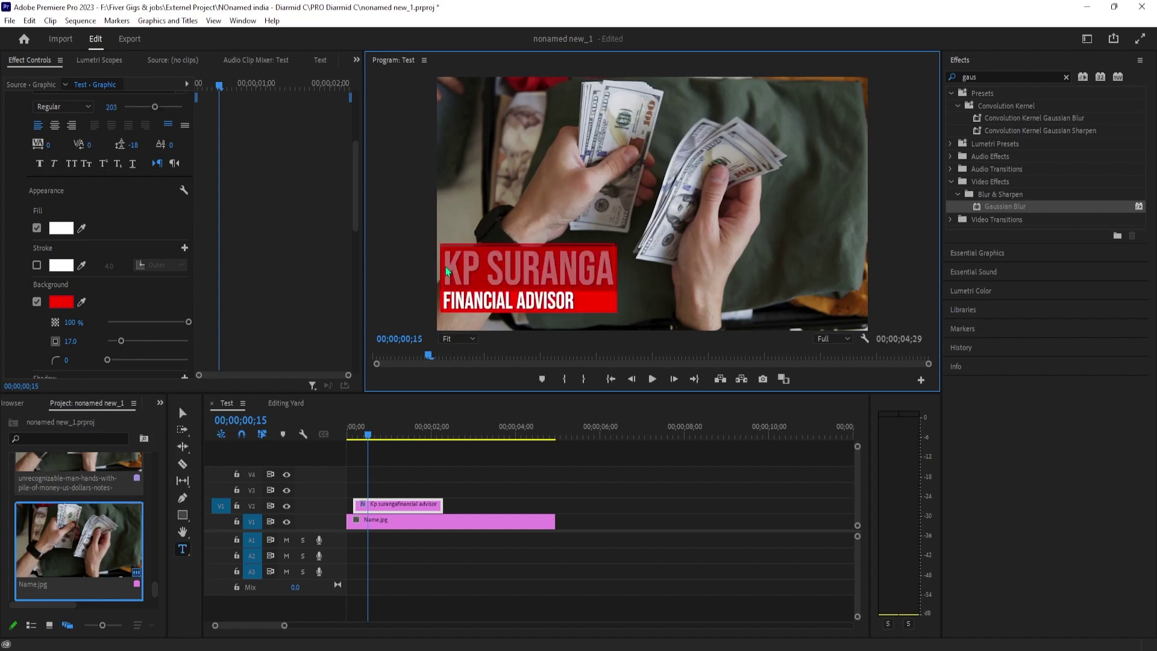
click(115, 108)
drag(114, 108, 99, 108)
Step the playhead back ten frames and scroll down in Effect Controls.
click(371, 450)
key(Left)
key(Left)
key(Left)
key(Left)
key(Left)
key(Left)
key(Left)
key(Left)
key(Left)
key(Left)
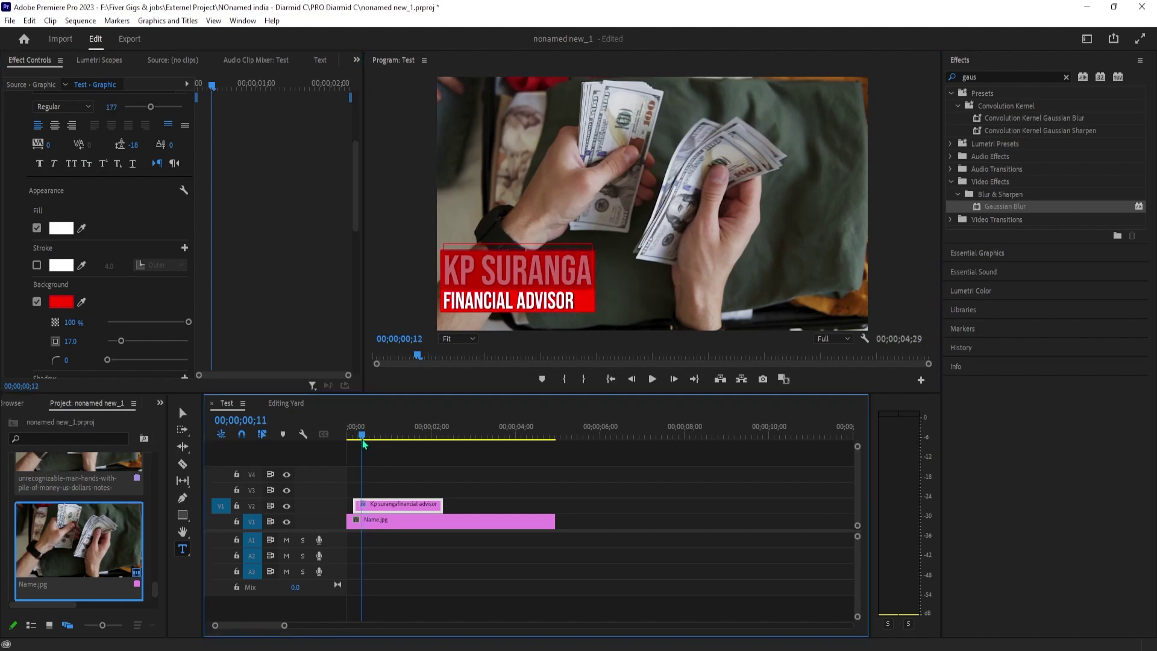
click(186, 85)
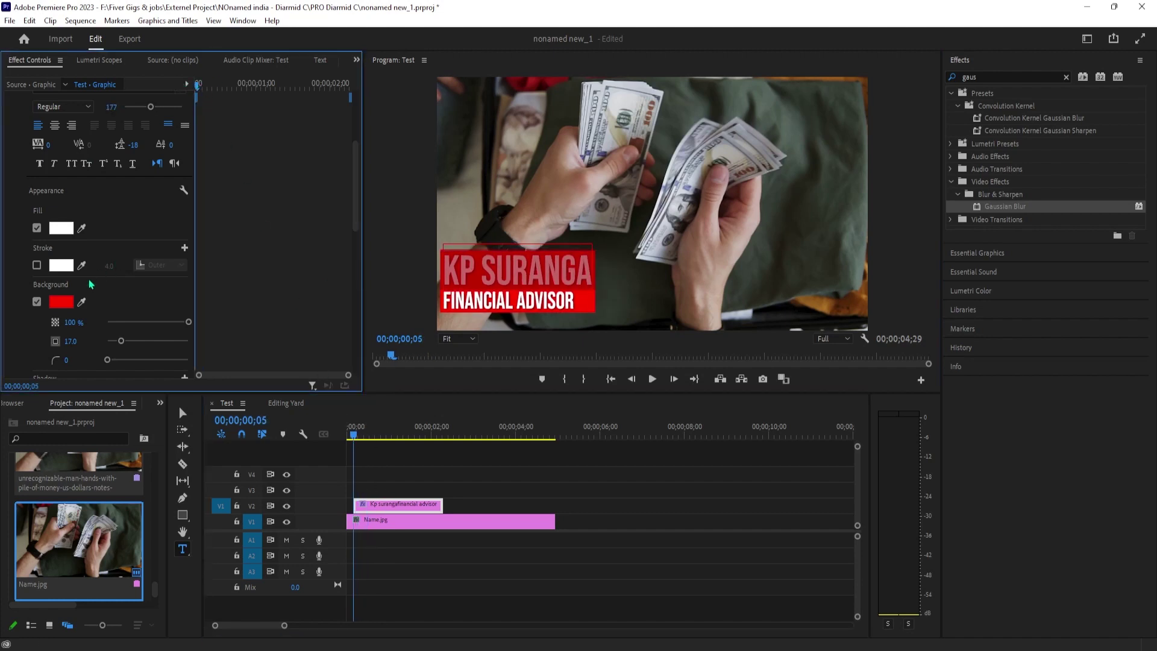
scroll(113, 317, down, 5)
Keyframe Position X from -794.4 at the start to 23.6 at 00;00;00;18.
scroll(113, 316, down, 4)
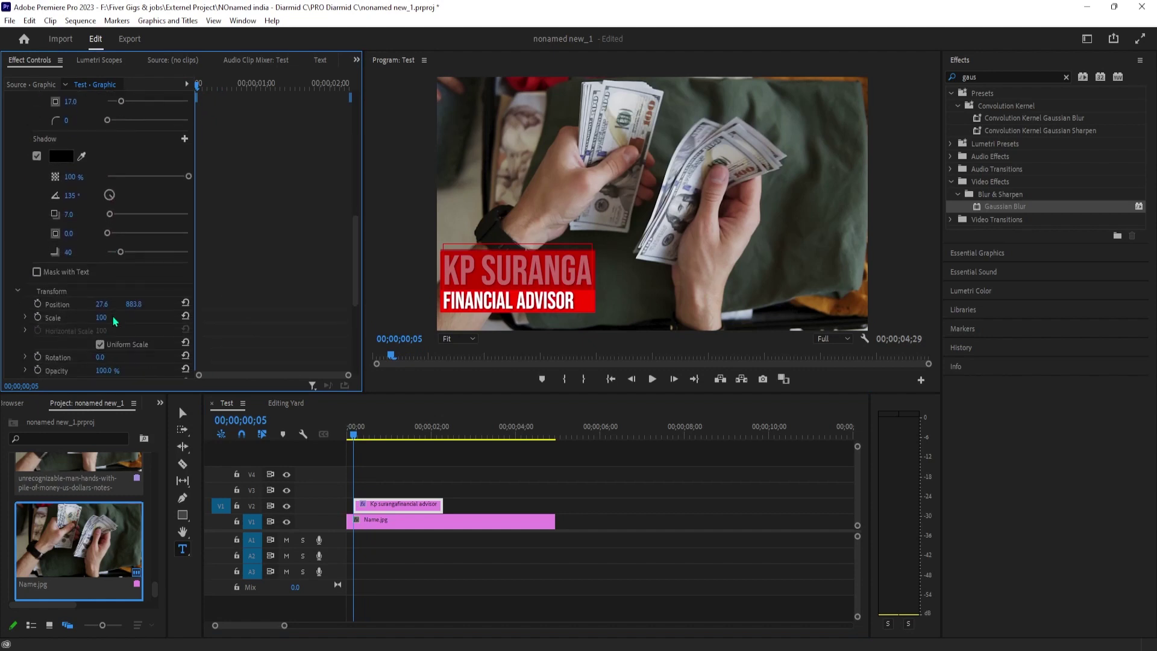
scroll(71, 325, down, 1)
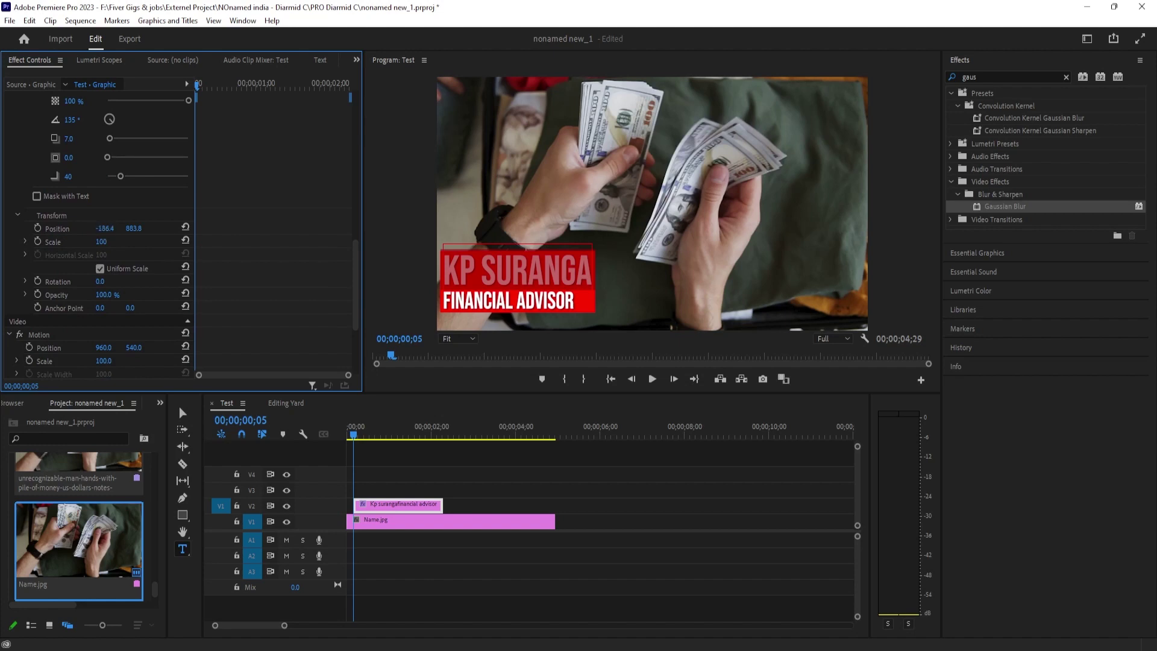
drag(105, 229, 23, 228)
drag(105, 229, 157, 268)
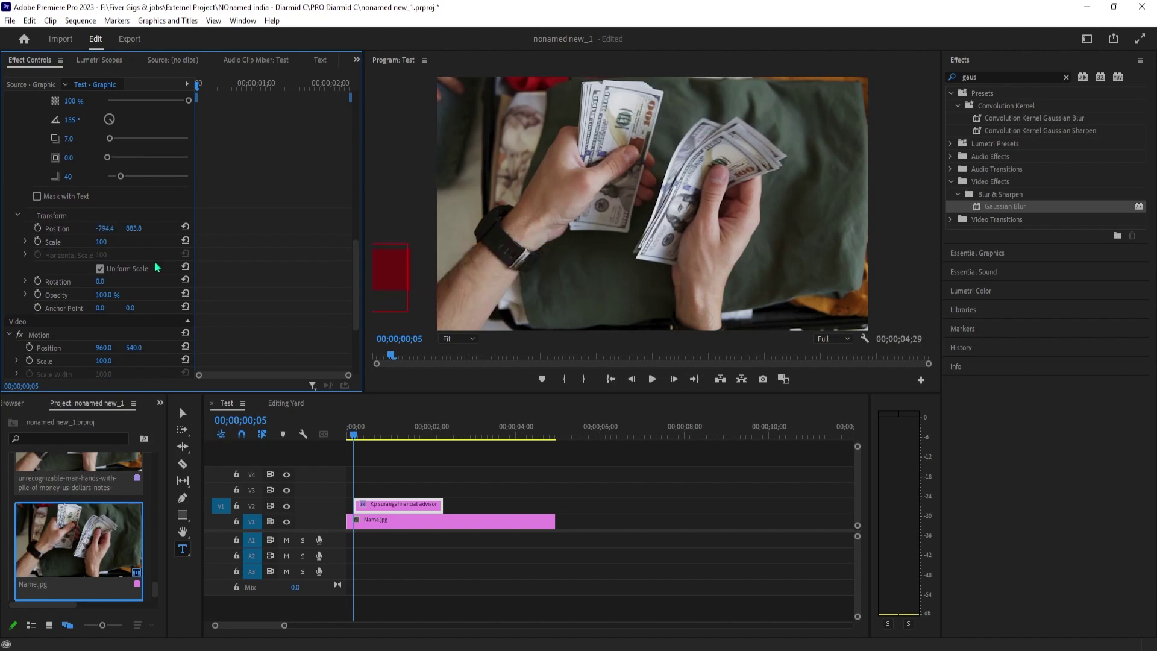
click(38, 229)
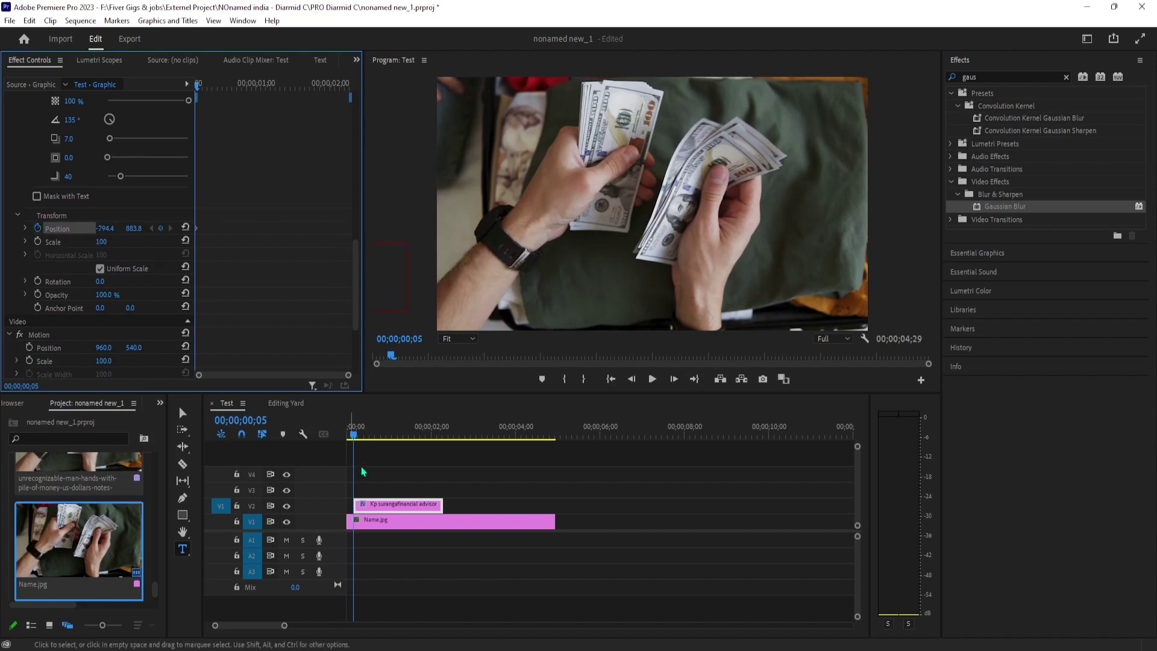
mouse_move(357, 438)
mouse_down()
mouse_move(385, 441)
mouse_move(376, 444)
mouse_up()
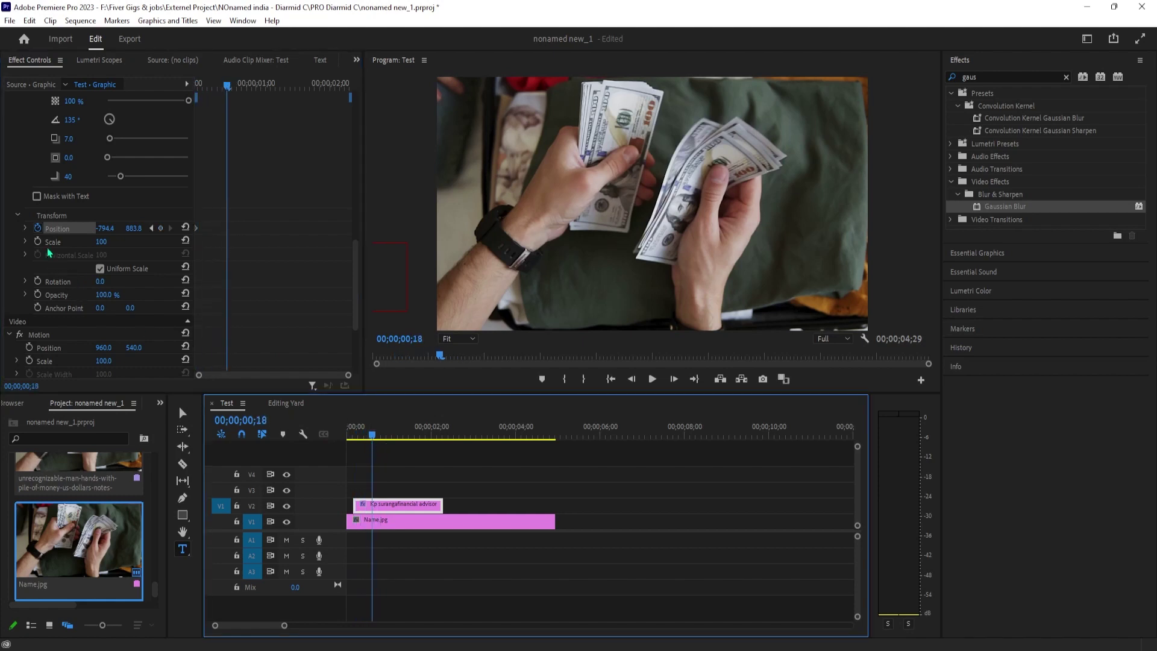
mouse_move(94, 228)
mouse_down()
mouse_move(165, 228)
mouse_move(92, 225)
mouse_up()
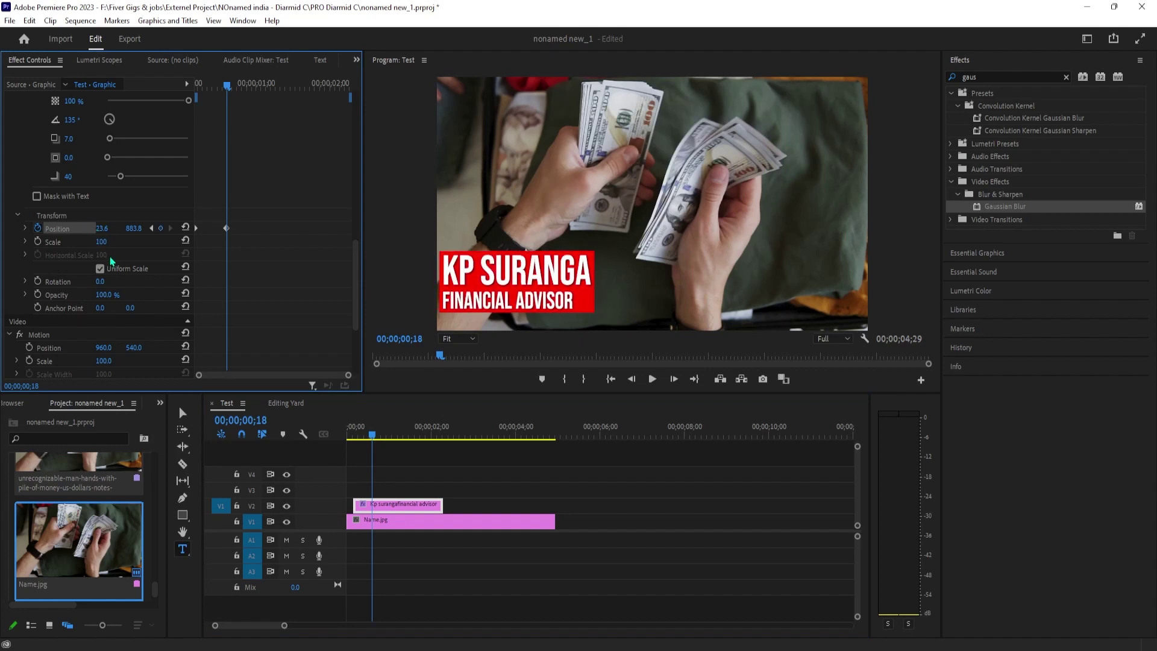
Preview the slide-in, nudging its end keyframe slightly later, then replay from the start.
drag(374, 435, 352, 439)
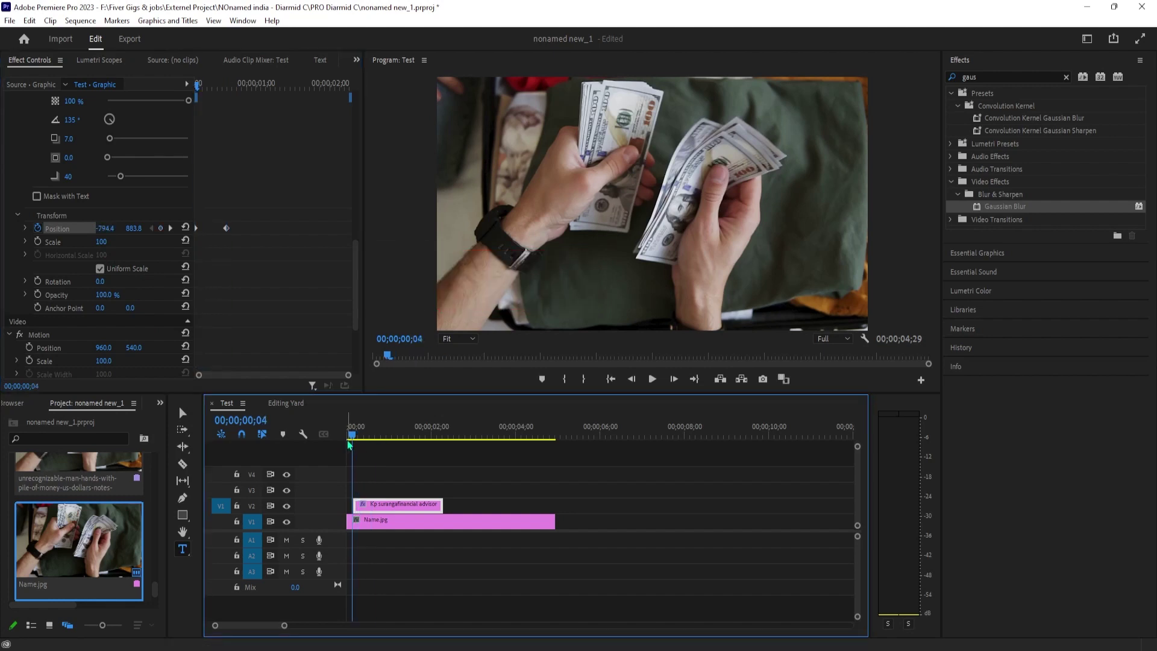
key(space)
key(space)
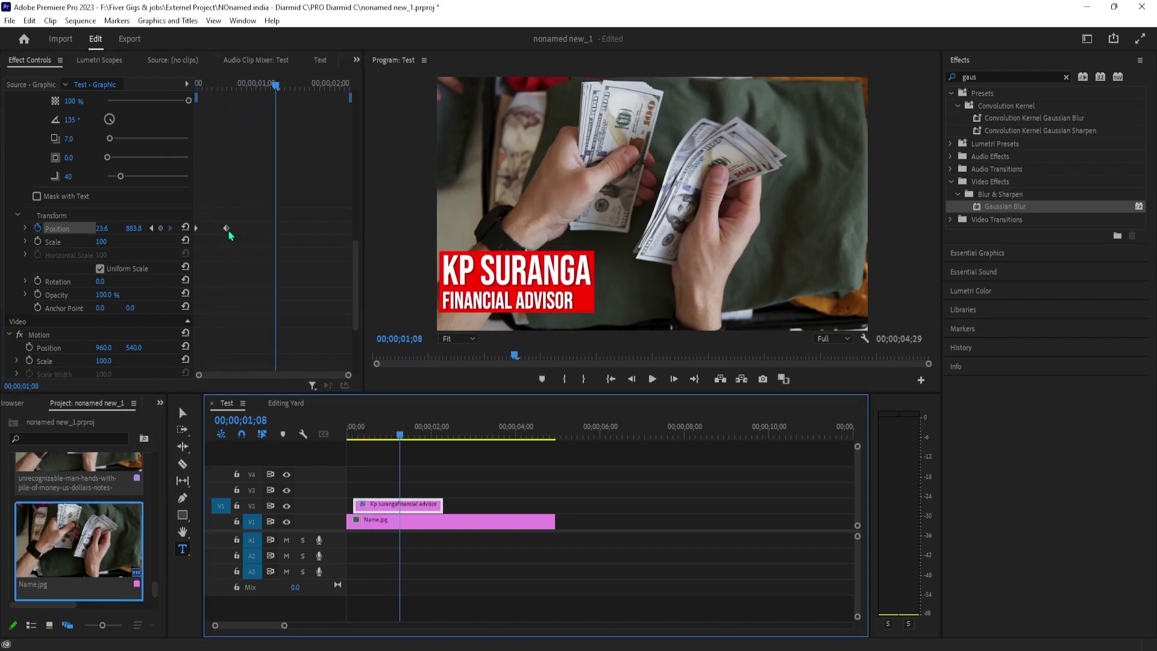
drag(228, 229, 232, 230)
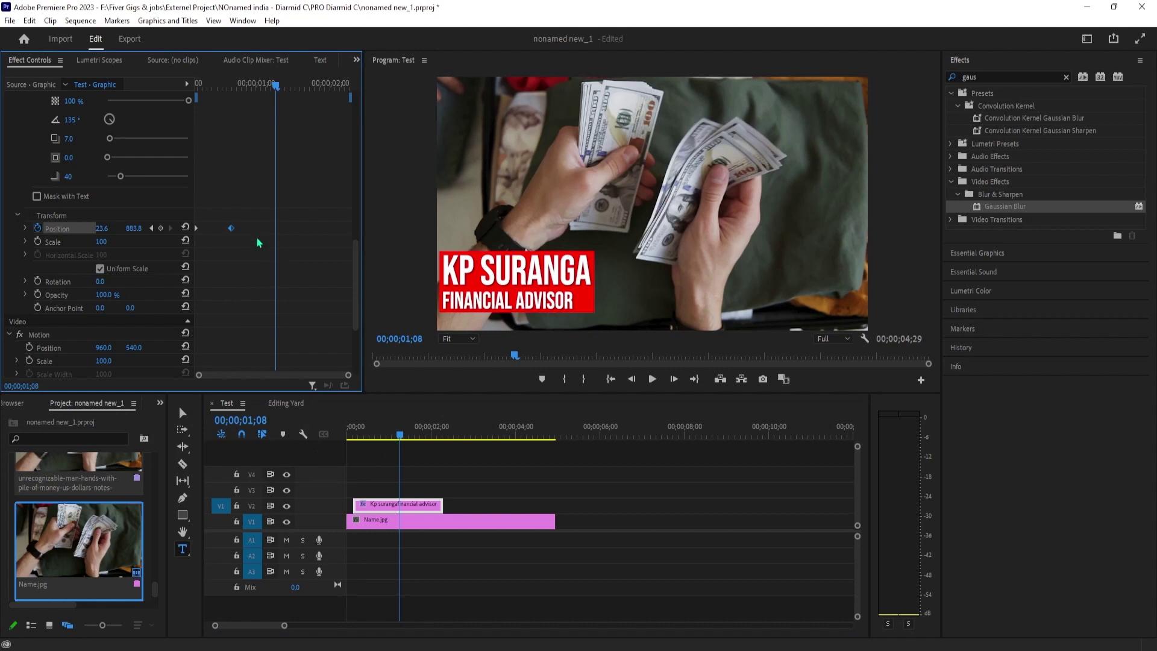
drag(398, 435, 351, 435)
key(space)
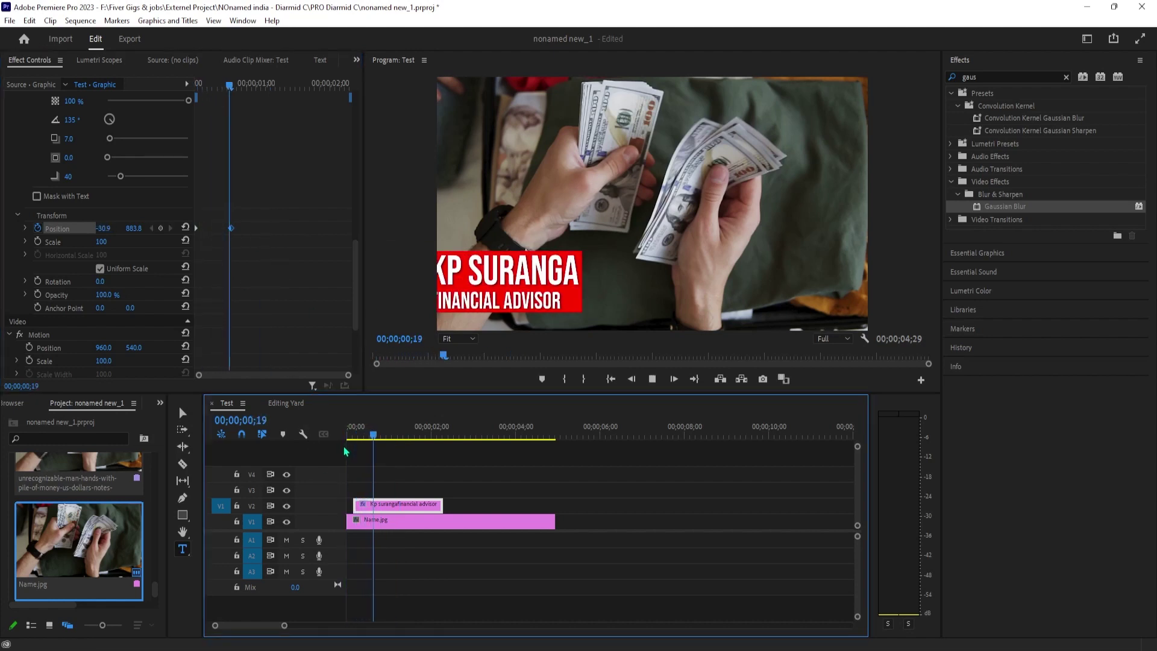
Shift the slide-in end keyframe earlier and move the playhead to 00;00;01;21.
key(space)
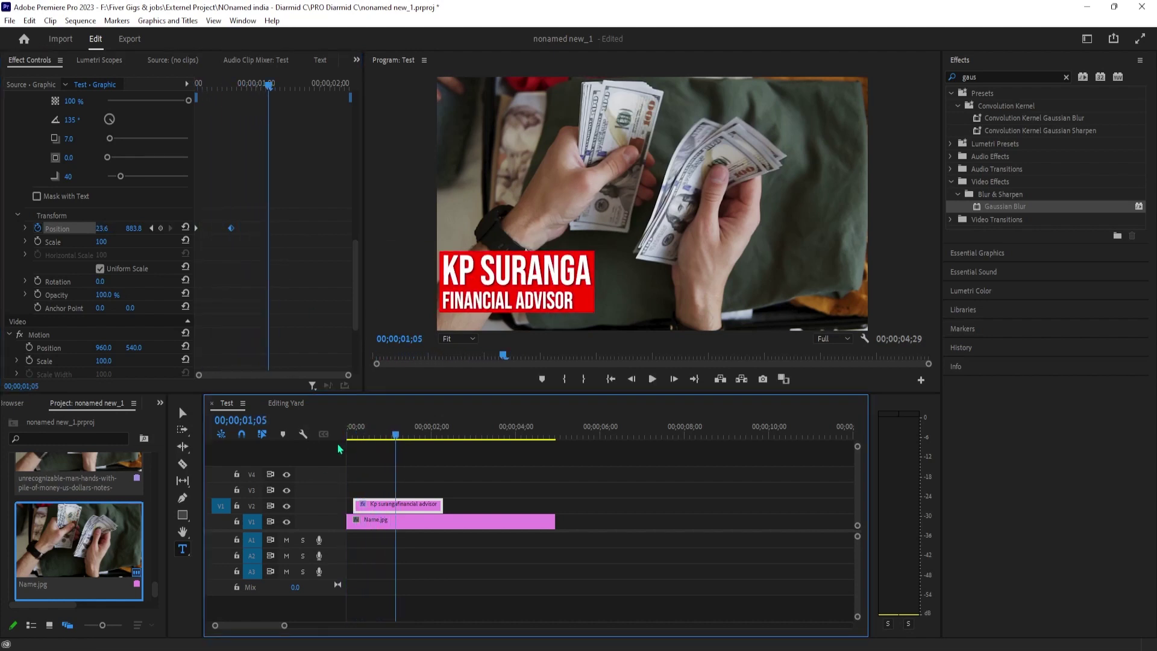
mouse_move(231, 228)
mouse_down()
mouse_move(237, 236)
mouse_move(224, 236)
mouse_up()
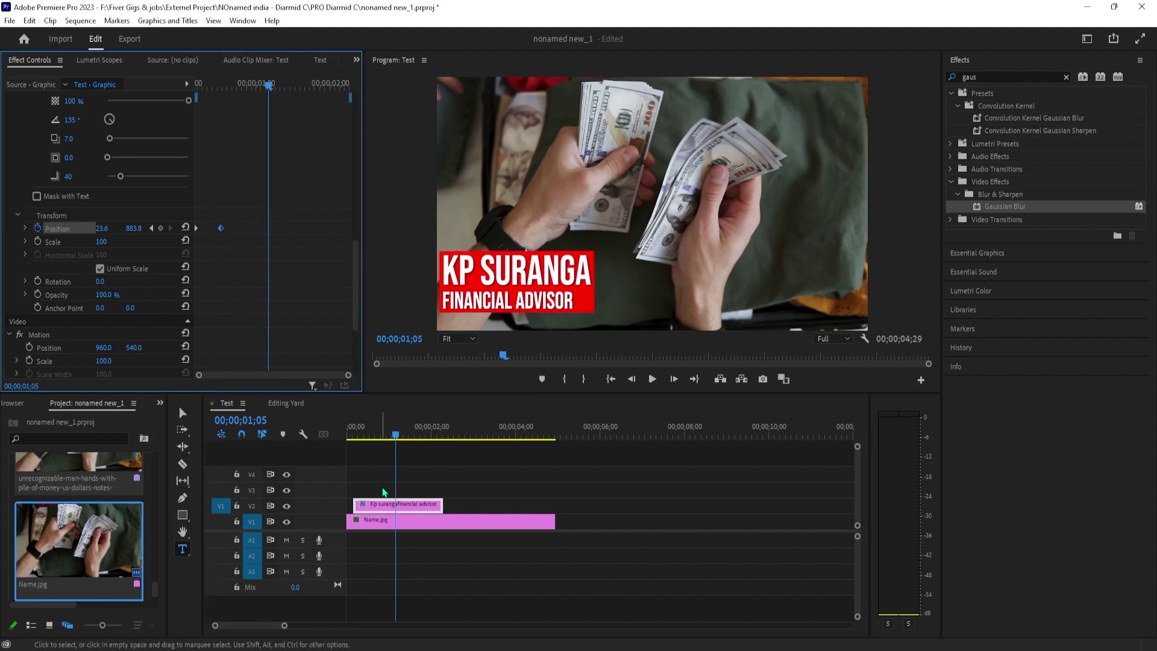
mouse_move(394, 436)
mouse_down()
mouse_move(353, 437)
mouse_move(401, 438)
mouse_up()
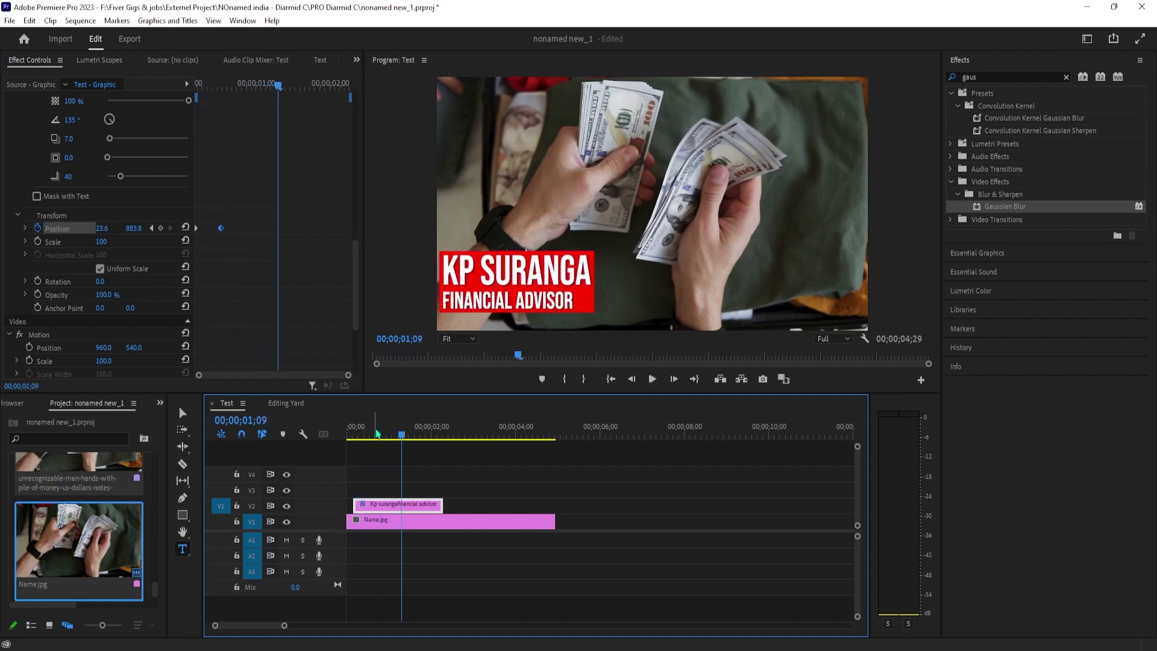
drag(274, 96, 308, 98)
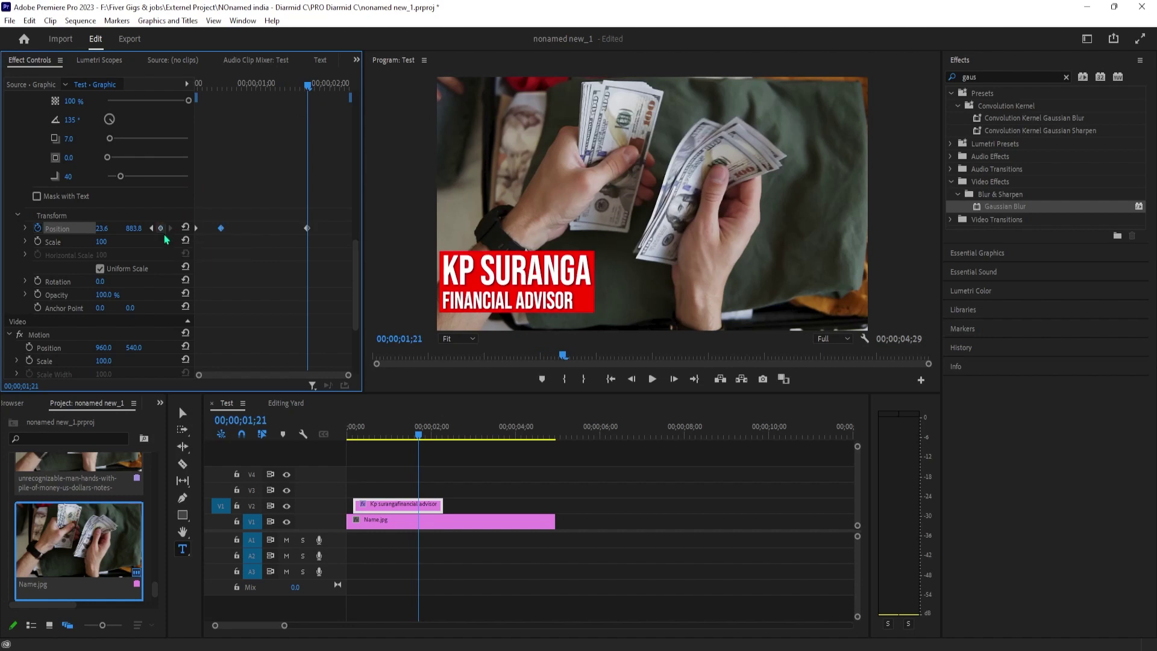
Add an exit Position keyframe at 00;00;02;06 with X back at -794.4.
drag(432, 441, 440, 459)
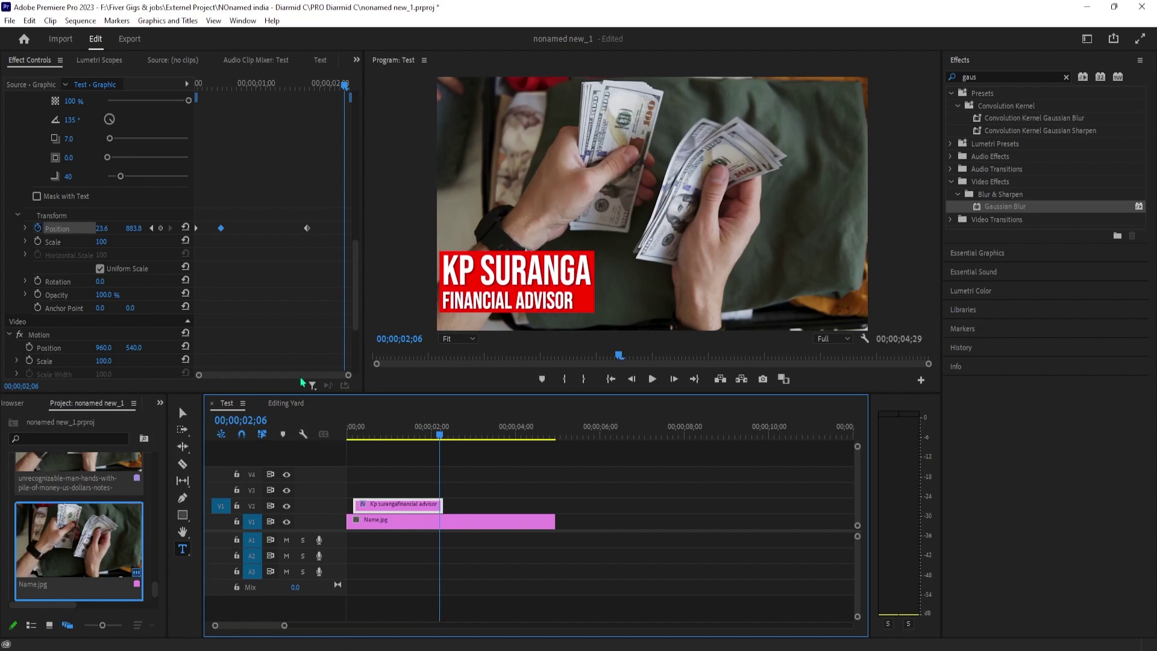
click(198, 235)
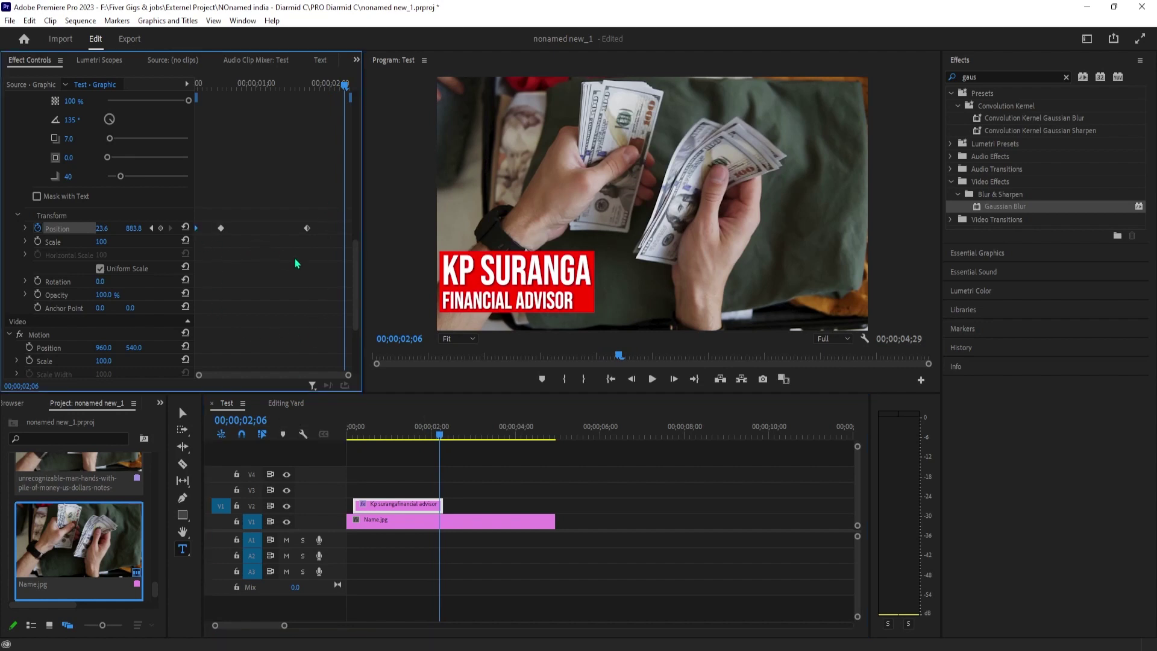
key(ctrl+v)
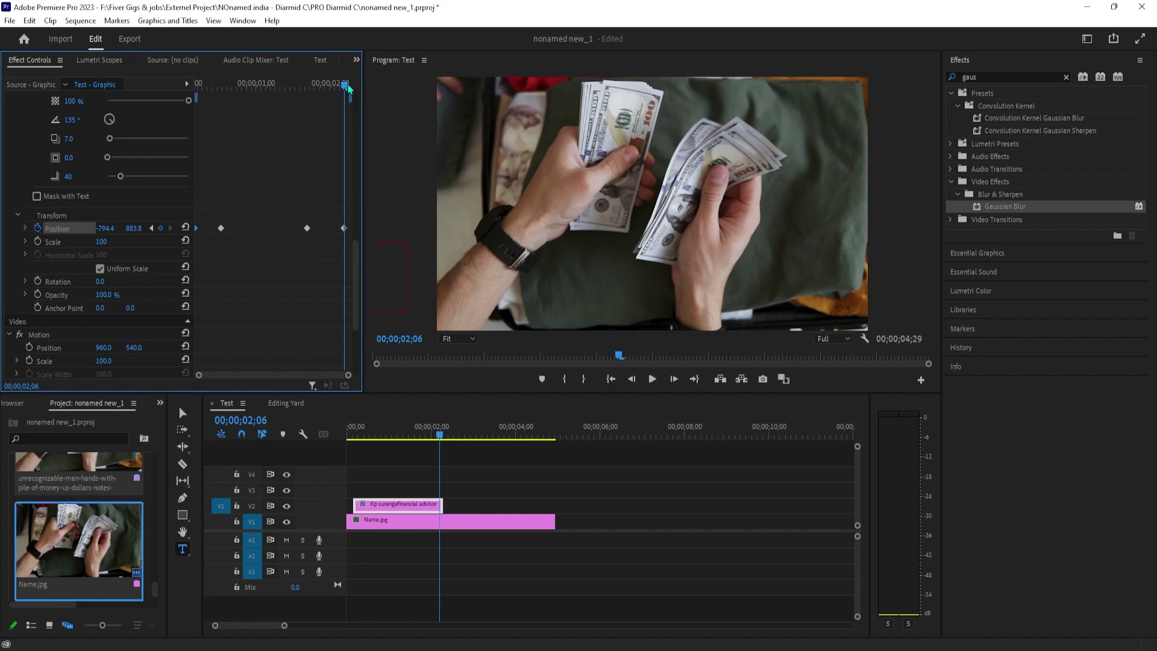
Play the full slide-in and slide-out animation from the sequence start.
mouse_move(348, 87)
mouse_down()
mouse_move(303, 91)
mouse_move(351, 91)
mouse_up()
drag(272, 84, 186, 116)
key(space)
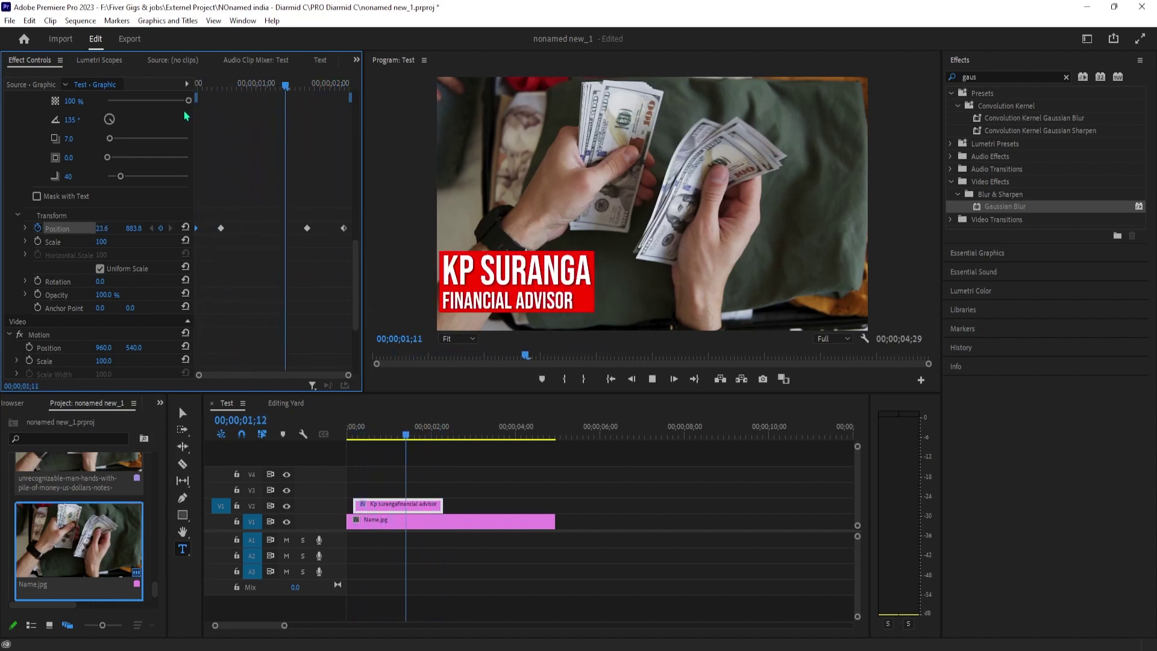
key(space)
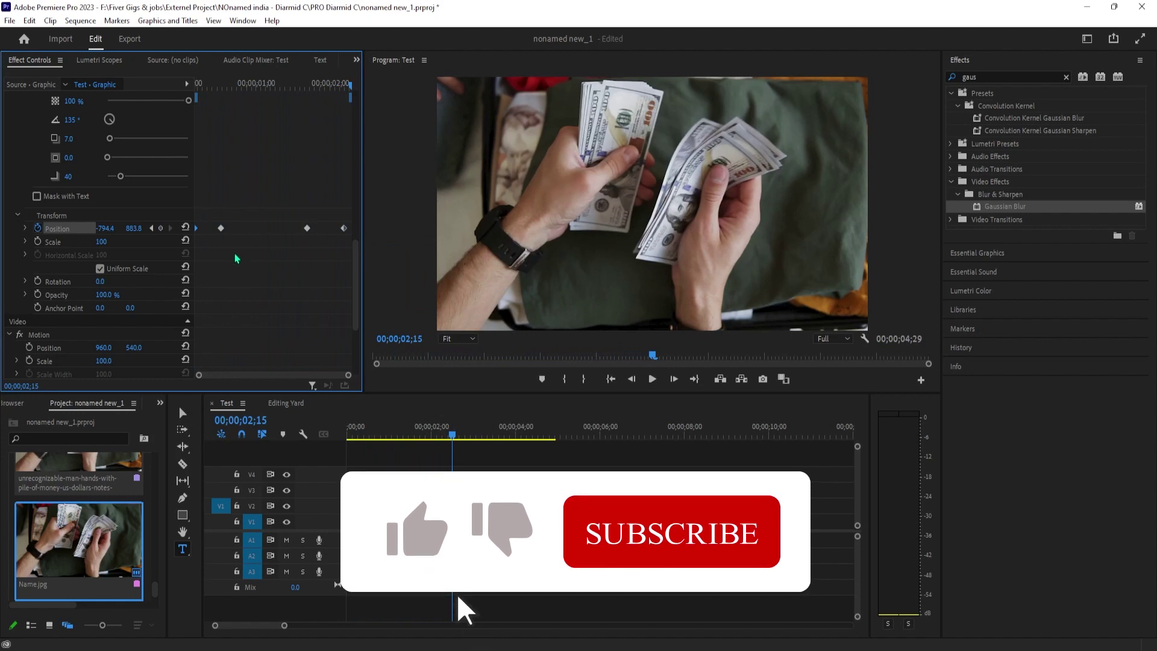
click(221, 228)
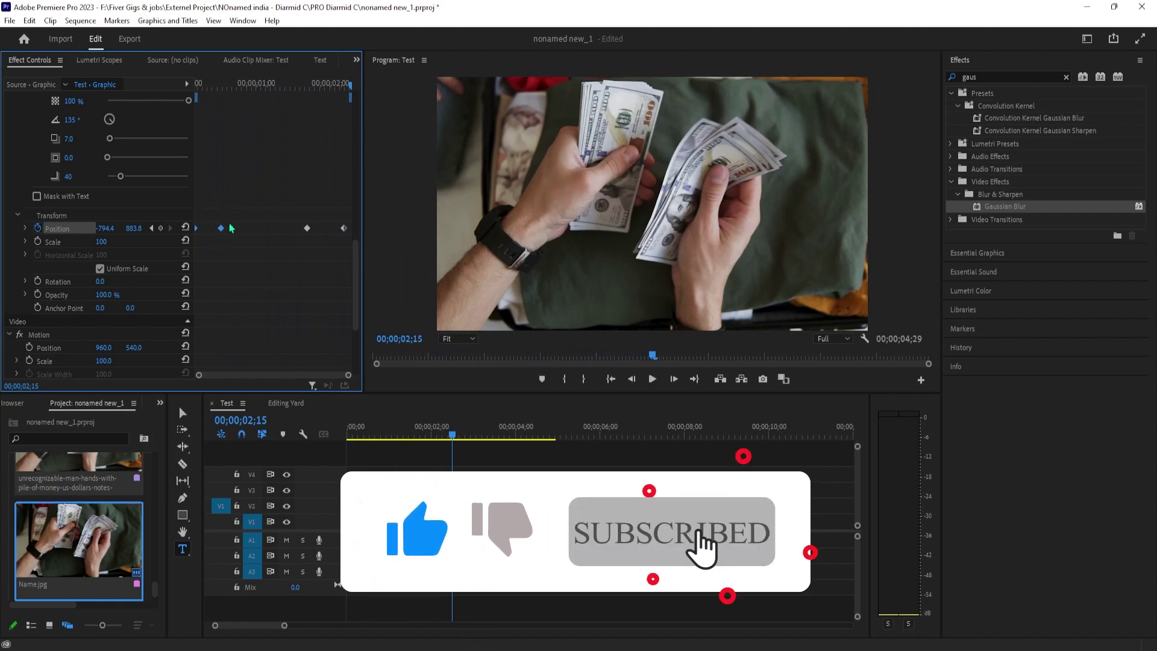
Apply Ease Out temporal interpolation to the first Position keyframe and both exit keyframes.
right_click(222, 229)
mouse_move(256, 338)
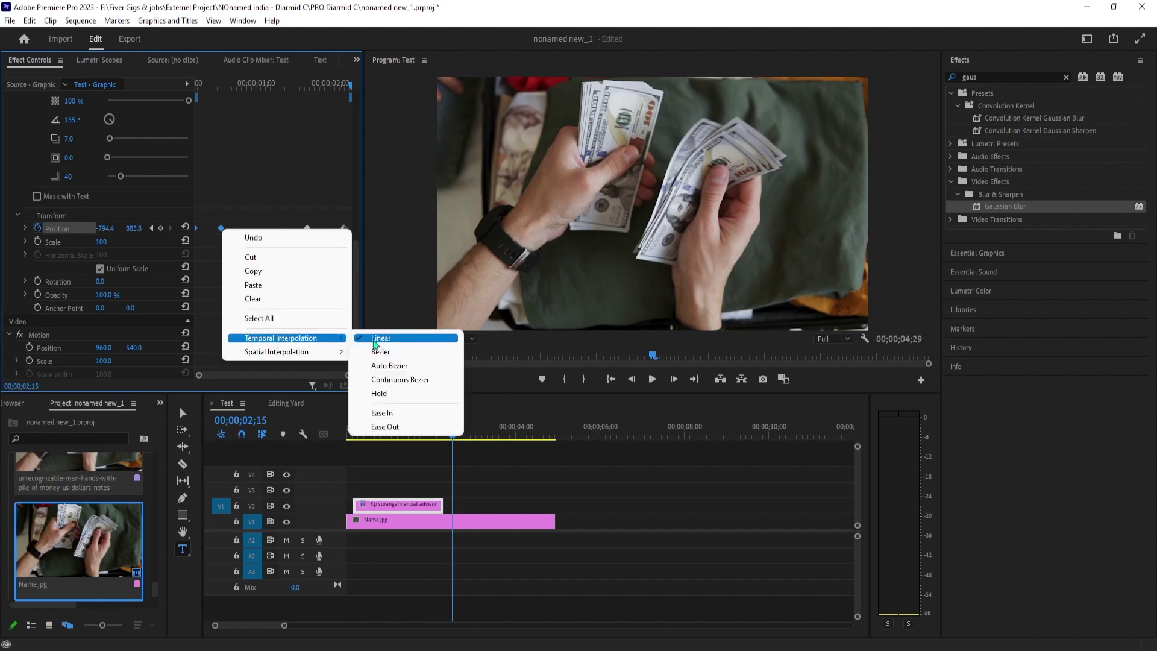
click(388, 425)
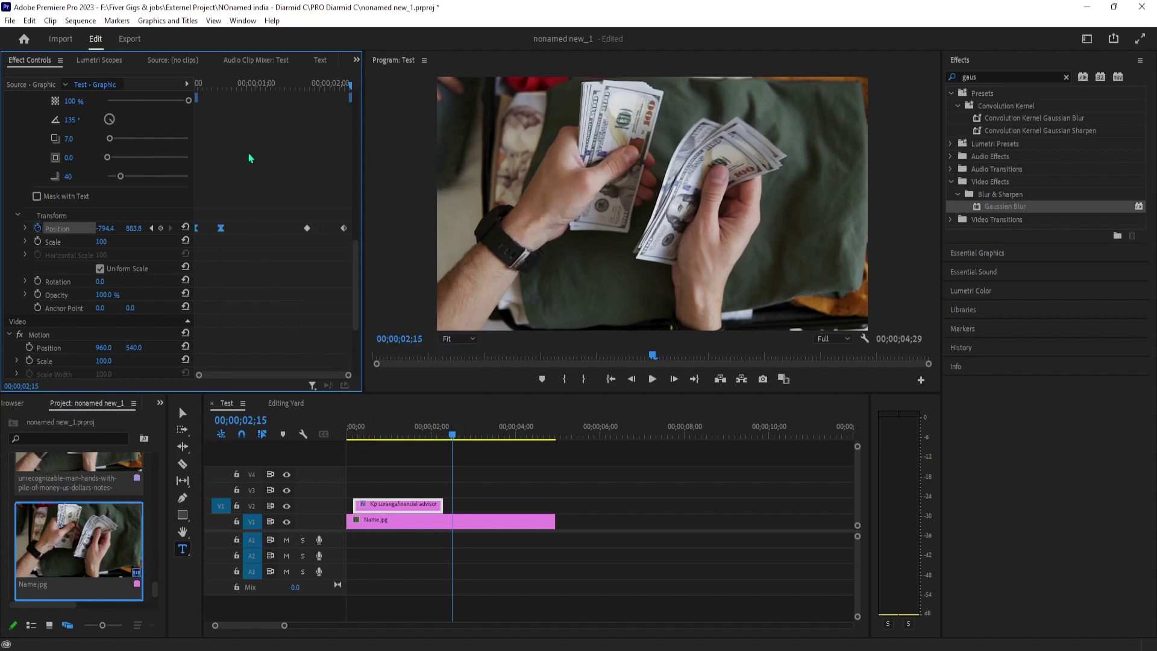
drag(289, 211, 356, 258)
right_click(345, 230)
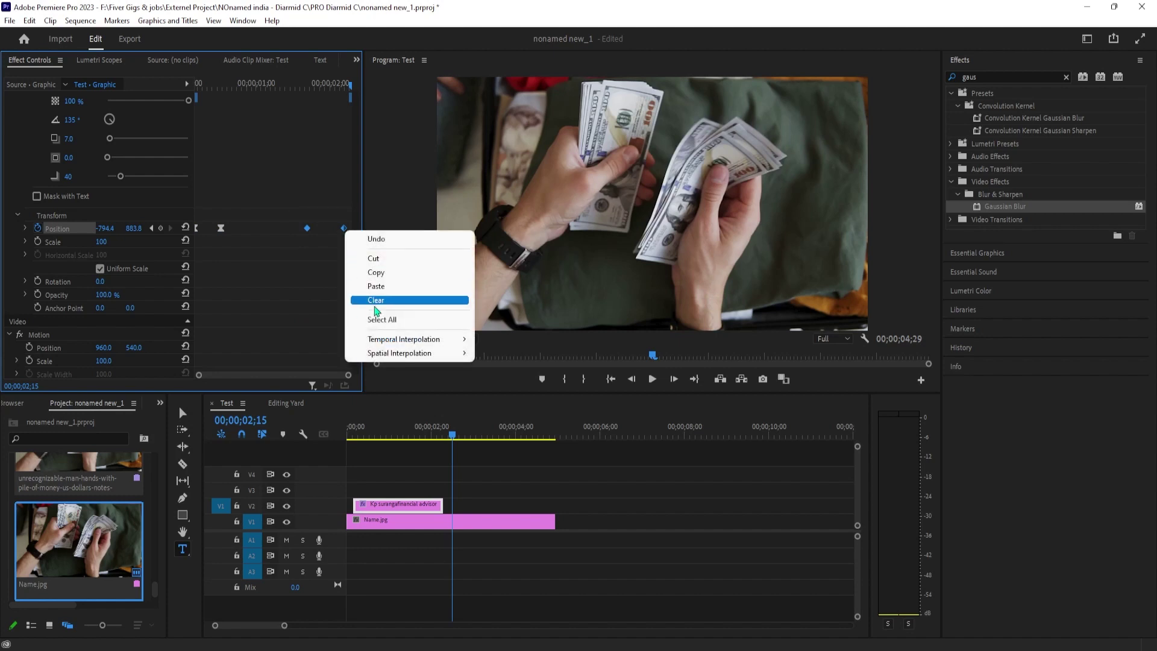
mouse_move(395, 342)
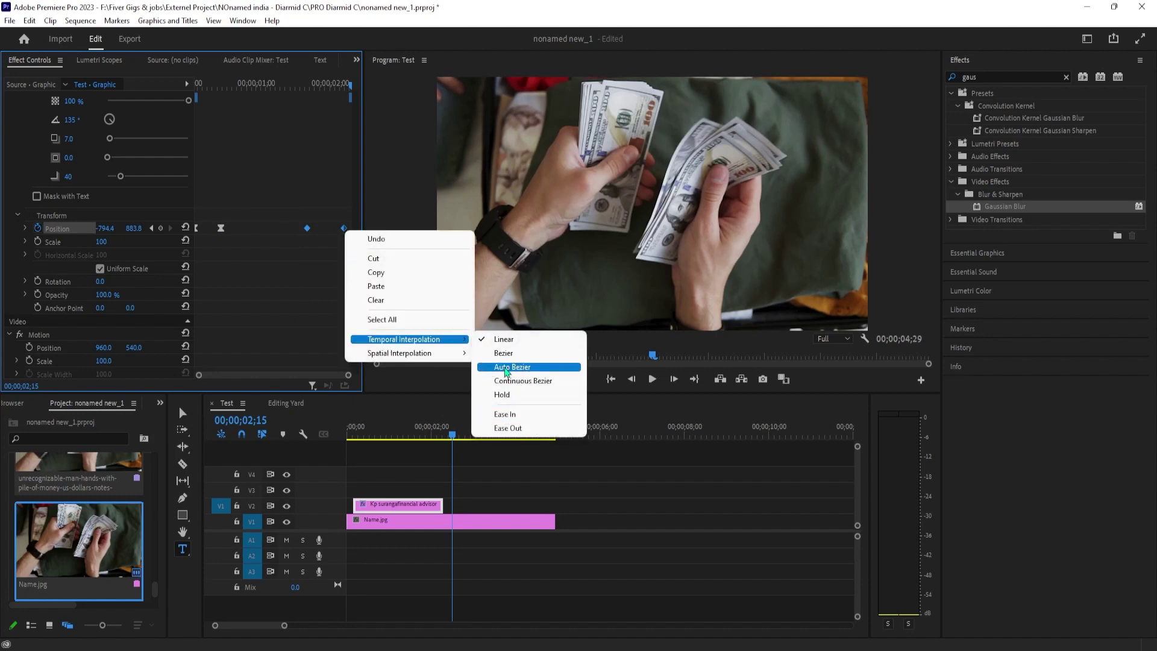
click(517, 428)
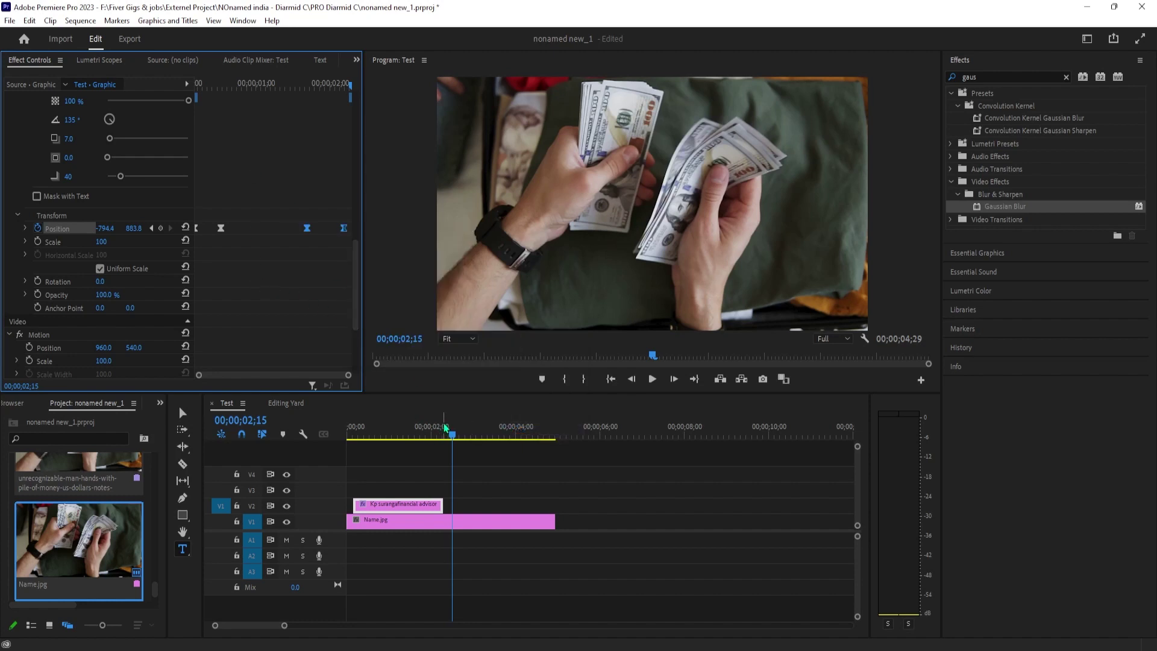
Replay the eased lower-third animation from the sequence start.
drag(445, 427, 350, 437)
key(space)
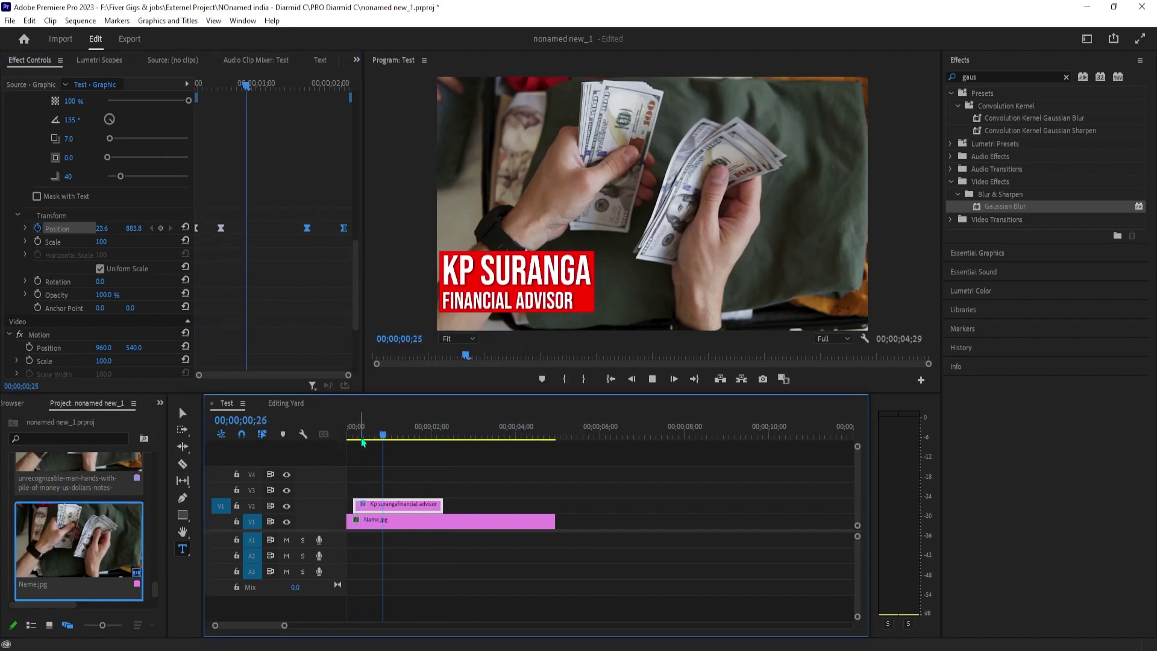
key(space)
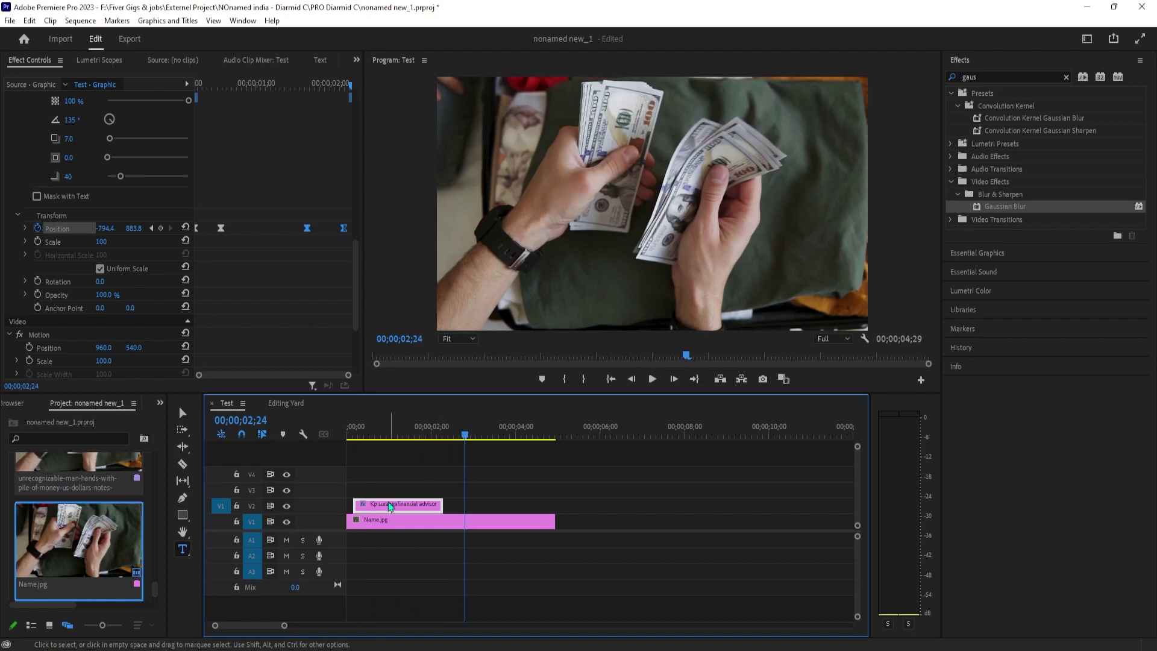
key(Home)
key(space)
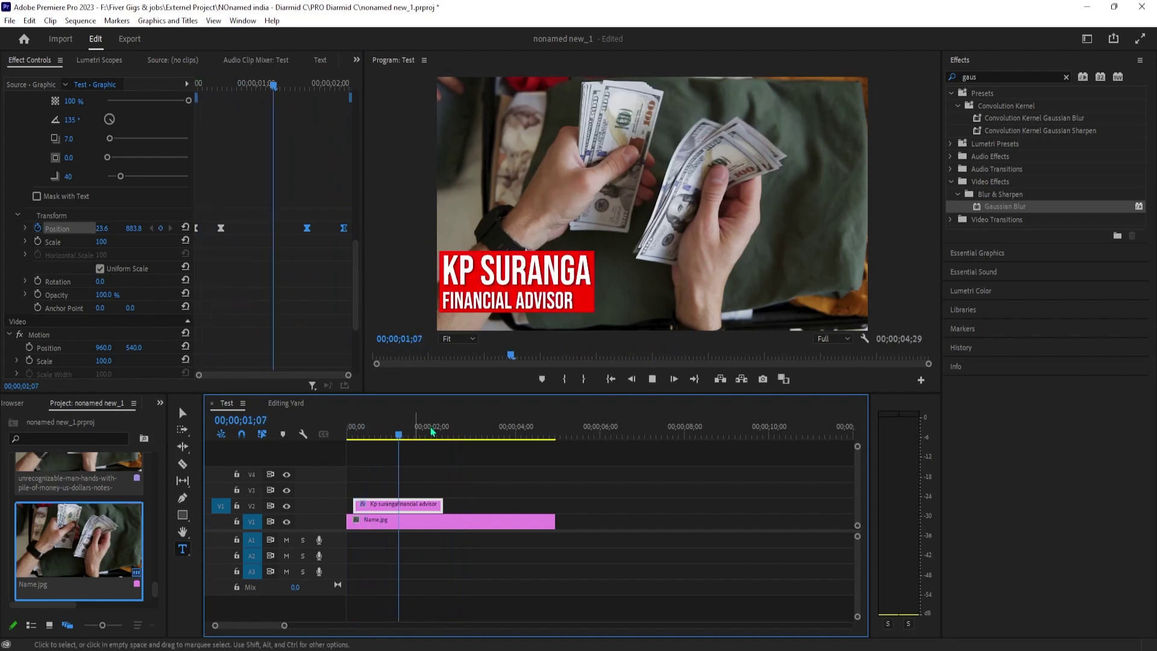
click(723, 289)
key(Home)
key(space)
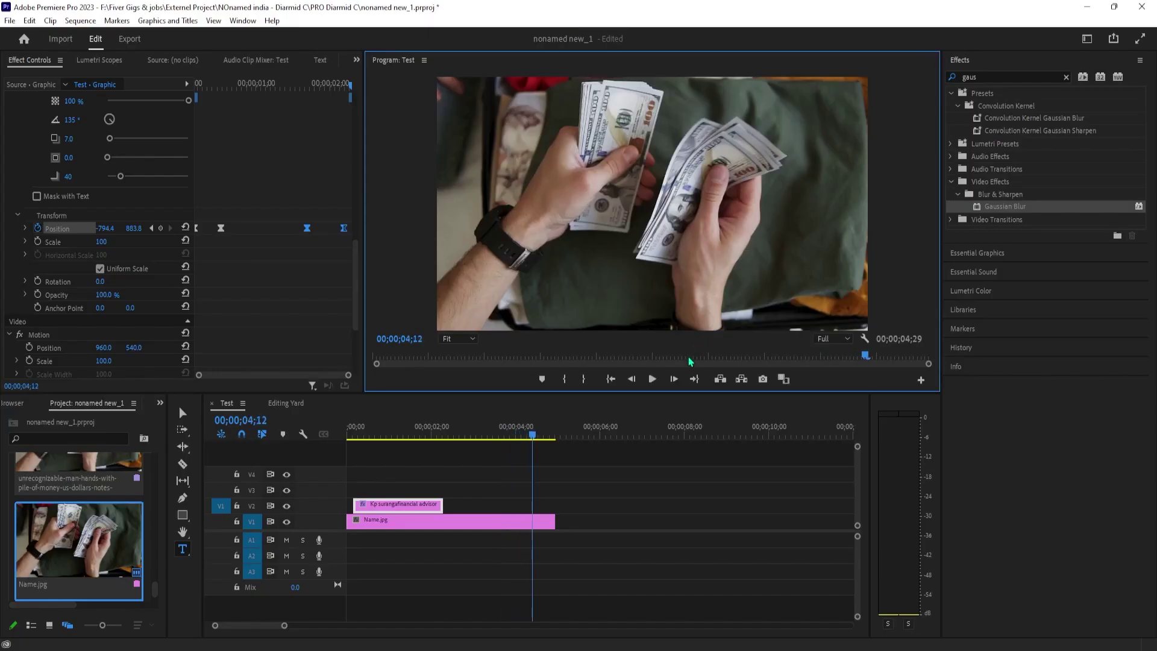
key(space)
click(611, 378)
key(space)
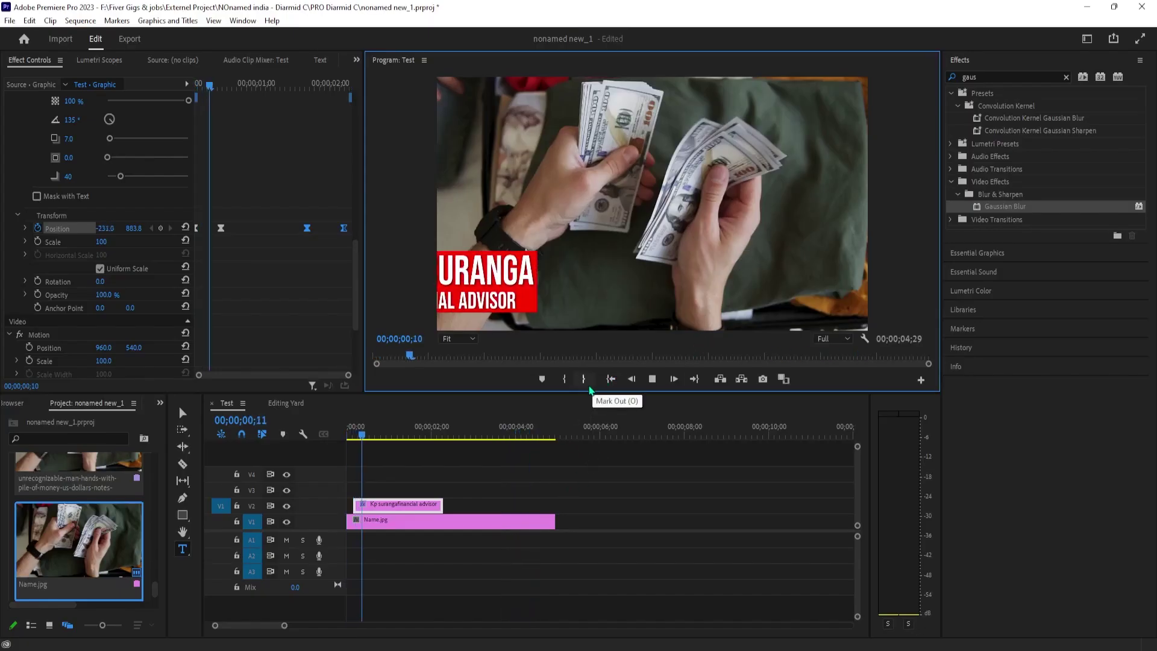